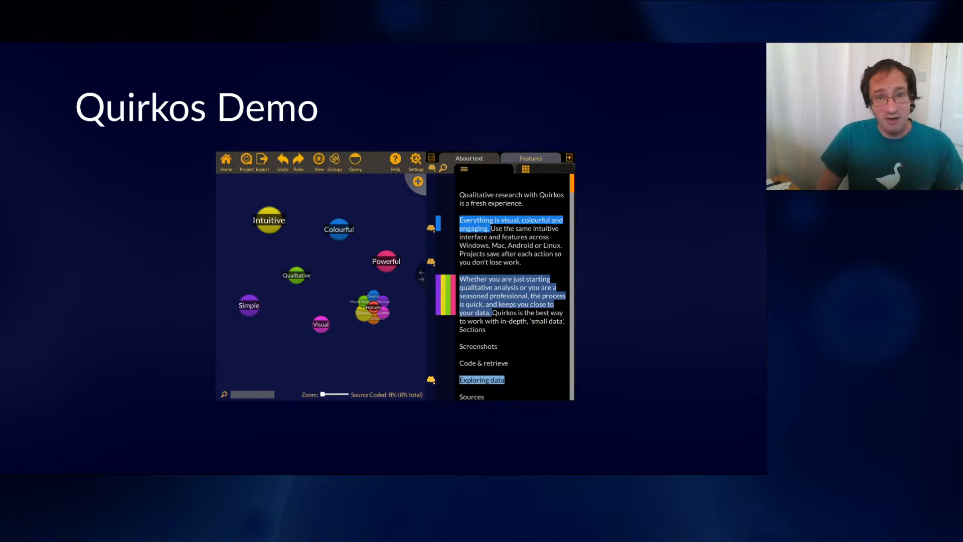
Sign in to Quirkos Cloud by entering the account password in the Sign In window
{"action": "key", "text": "super"}
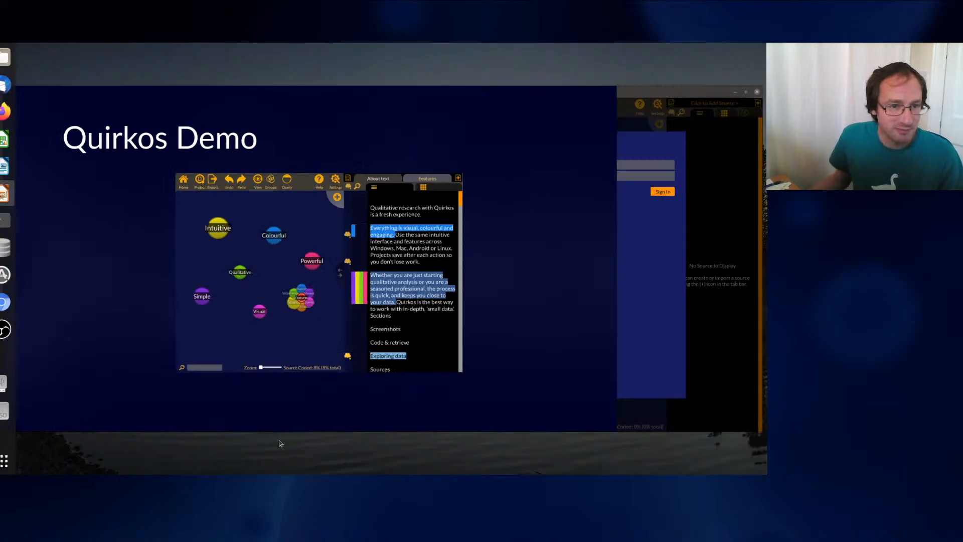
{"action": "left_click", "coordinate": [488, 288]}
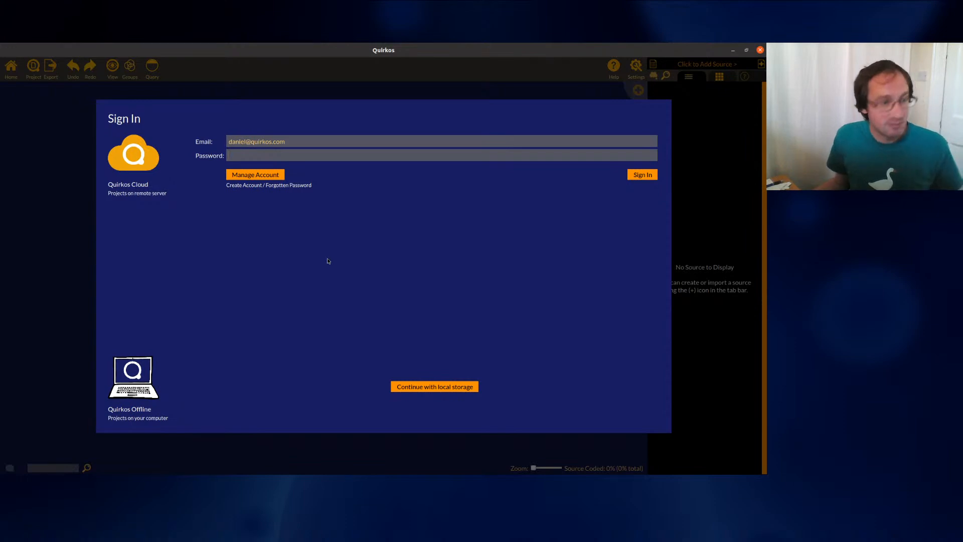
{"action": "type", "text": "************"}
{"action": "key", "text": "Return"}
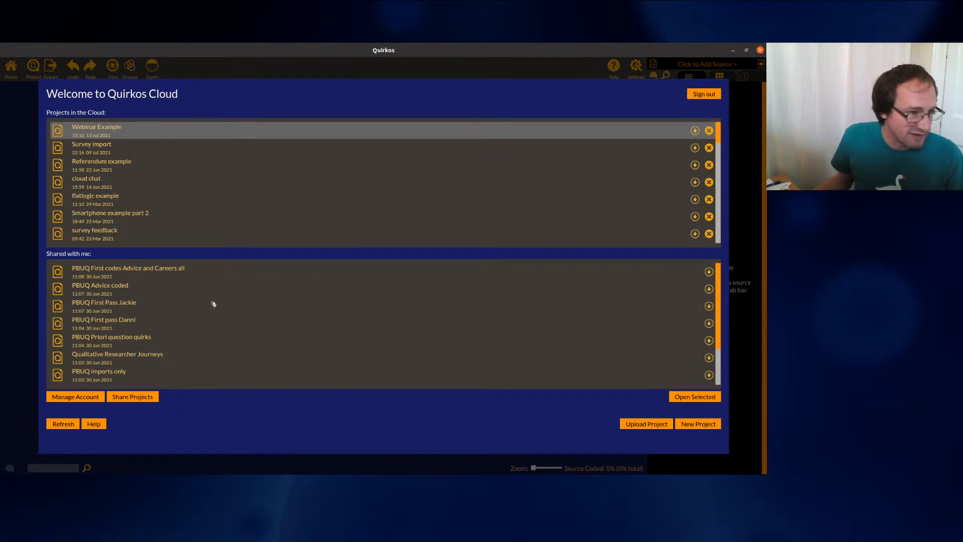
{"action": "scroll", "coordinate": [195, 290], "scroll_direction": "down", "scroll_amount": 3}
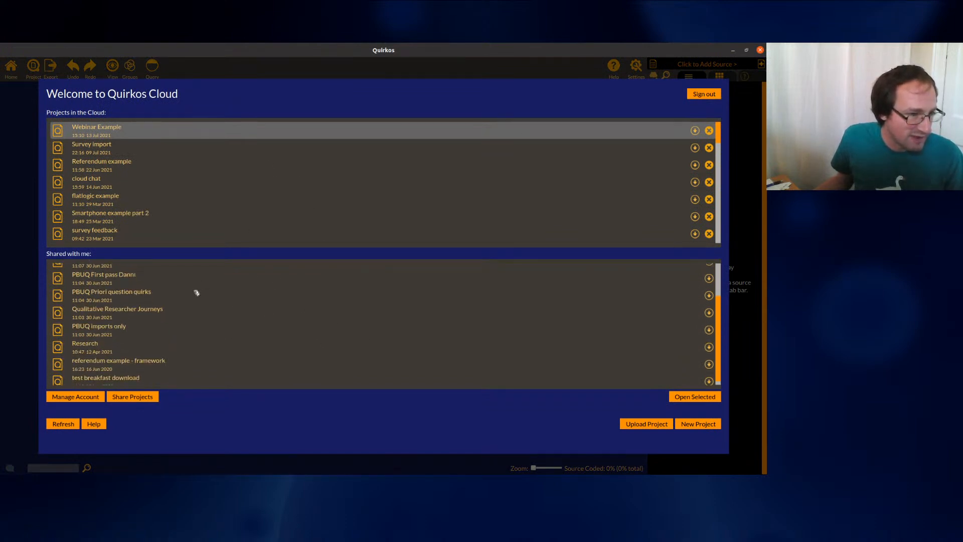
{"action": "scroll", "coordinate": [195, 334], "scroll_direction": "up", "scroll_amount": 3}
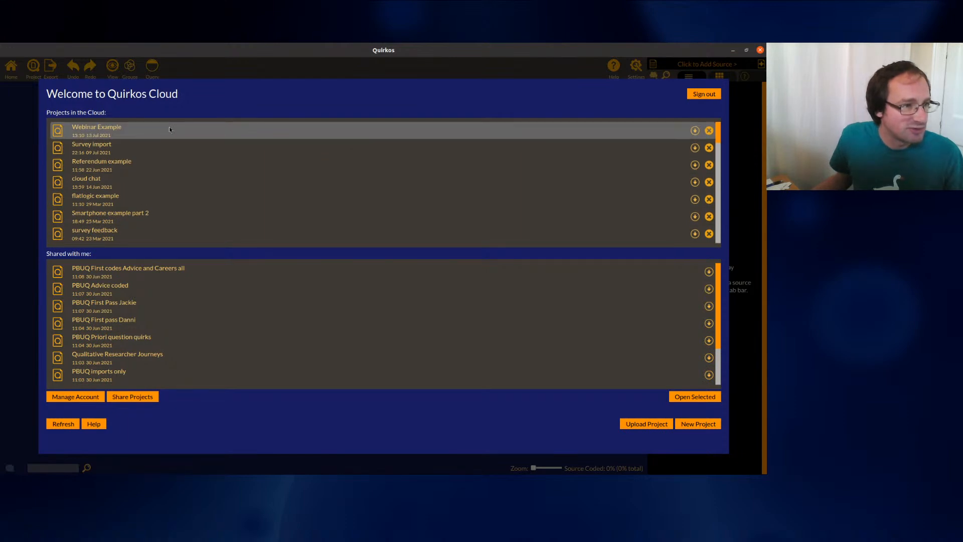
Open the Webinar Example project, widen the transcript pane, and look through the three interview transcripts
{"action": "double_click", "coordinate": [257, 135]}
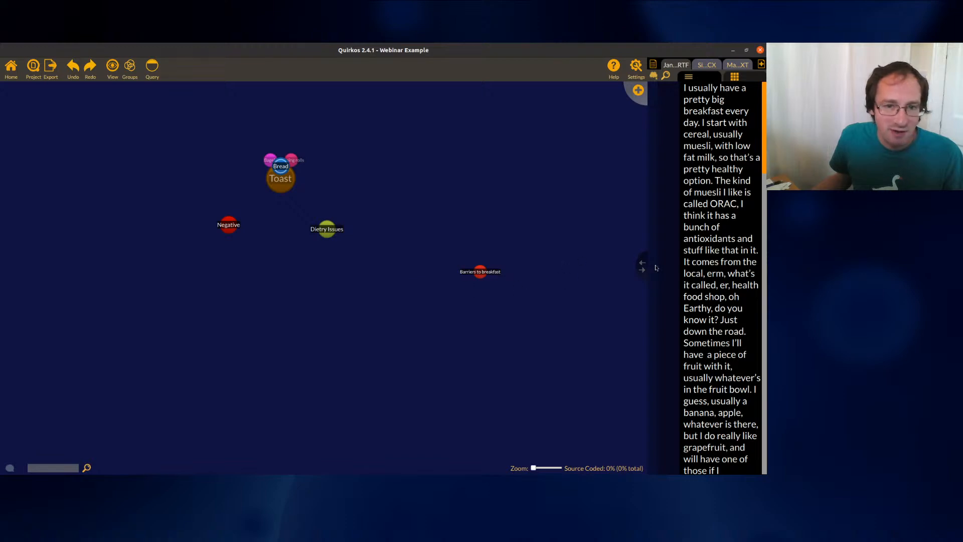
{"action": "left_click_drag", "start_coordinate": [641, 266], "coordinate": [503, 266]}
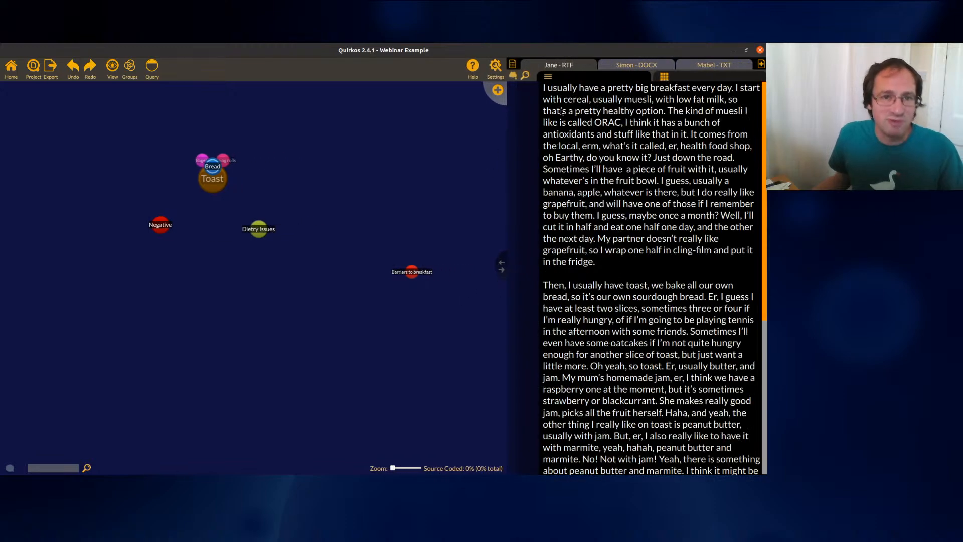
{"action": "left_click", "coordinate": [624, 71]}
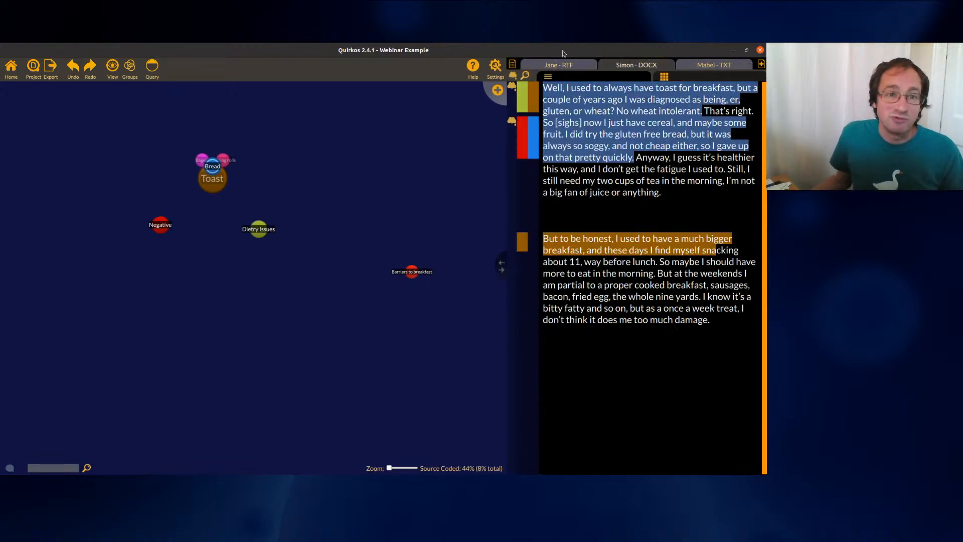
{"action": "left_click", "coordinate": [737, 65]}
{"action": "left_click", "coordinate": [567, 64]}
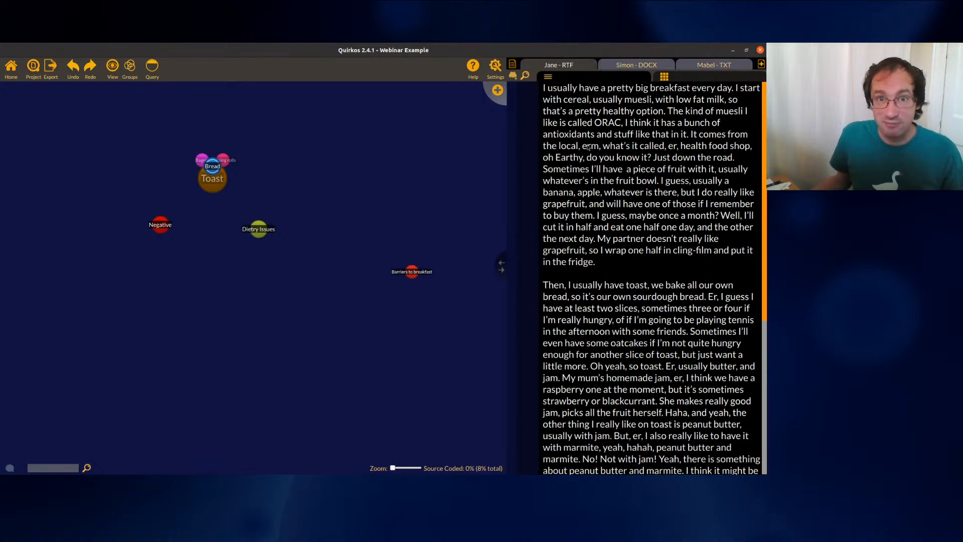
Move the Bread and Toast cluster up-right and Dietry Issues lower, then inspect the Toast theme
{"action": "left_click_drag", "start_coordinate": [213, 165], "coordinate": [318, 147]}
{"action": "left_click_drag", "start_coordinate": [259, 229], "coordinate": [249, 276]}
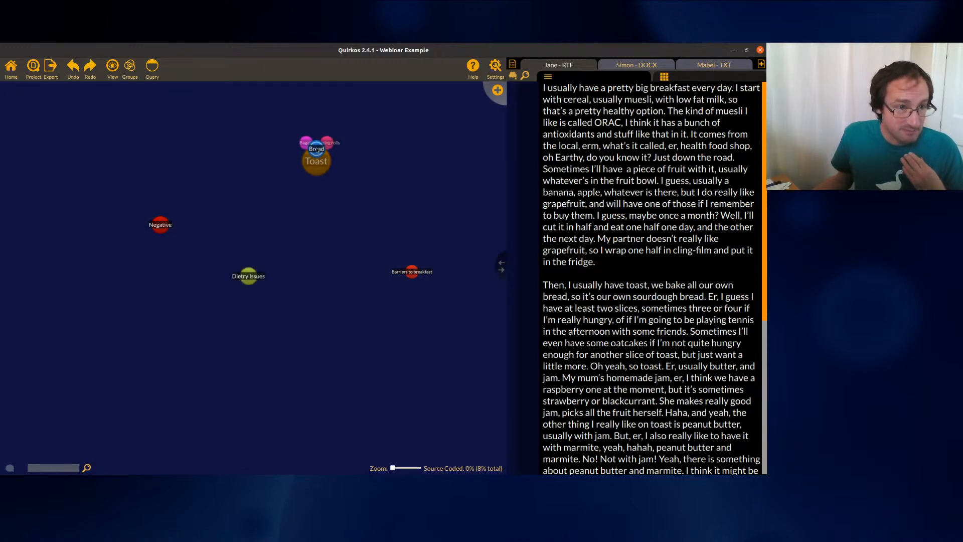
{"action": "double_click", "coordinate": [316, 156]}
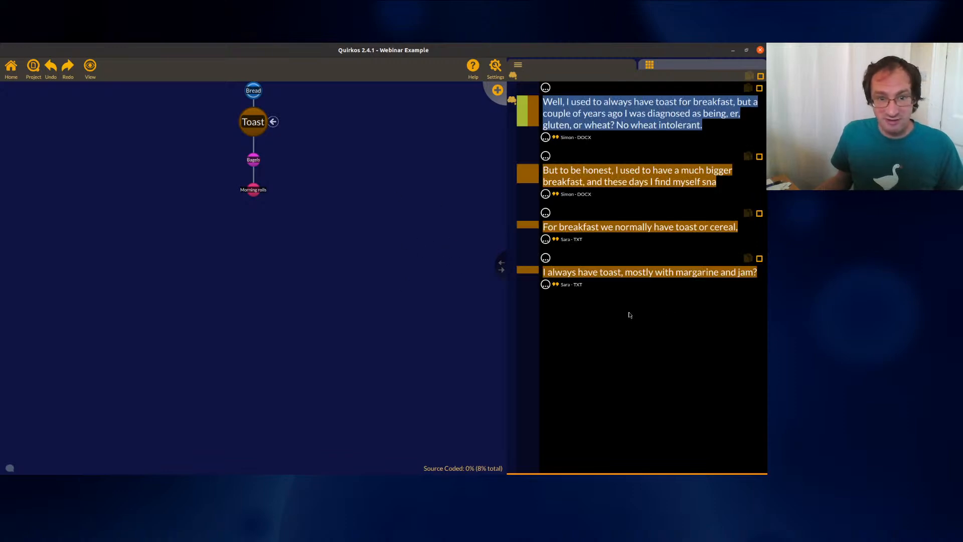
{"action": "left_click", "coordinate": [10, 70]}
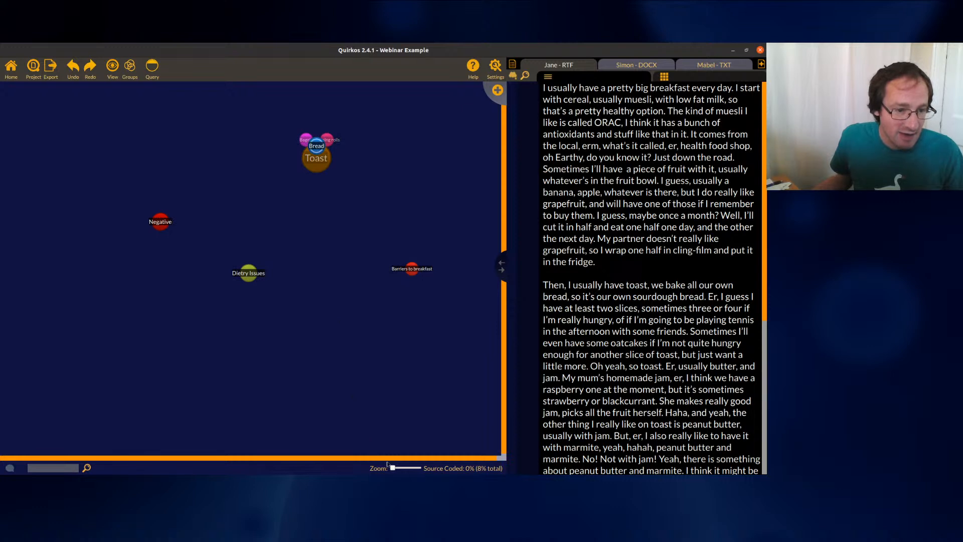
{"action": "left_click_drag", "start_coordinate": [384, 459], "coordinate": [420, 462]}
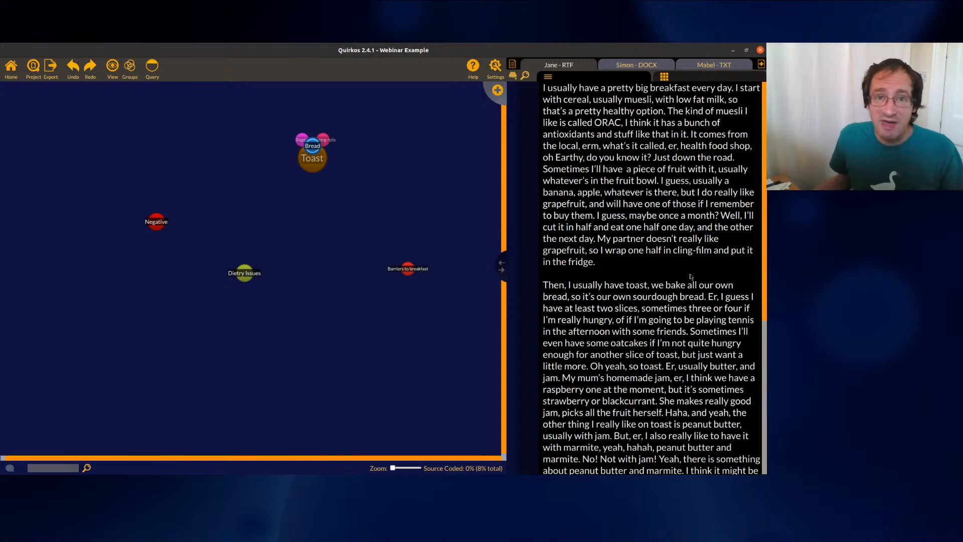
Post a project comment asking whether the Dietry Issues code should be called something else
{"action": "left_click", "coordinate": [10, 469]}
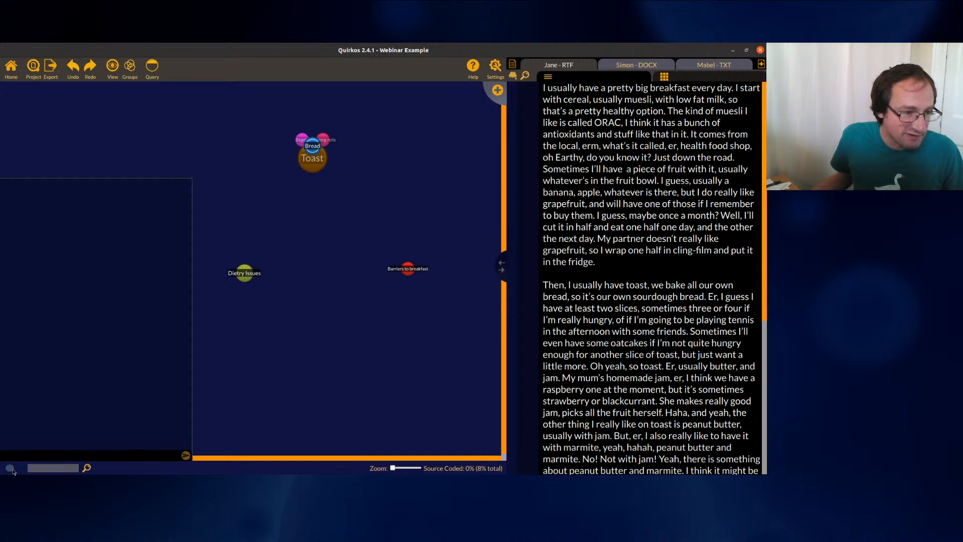
{"action": "left_click", "coordinate": [11, 470]}
{"action": "left_click", "coordinate": [12, 470]}
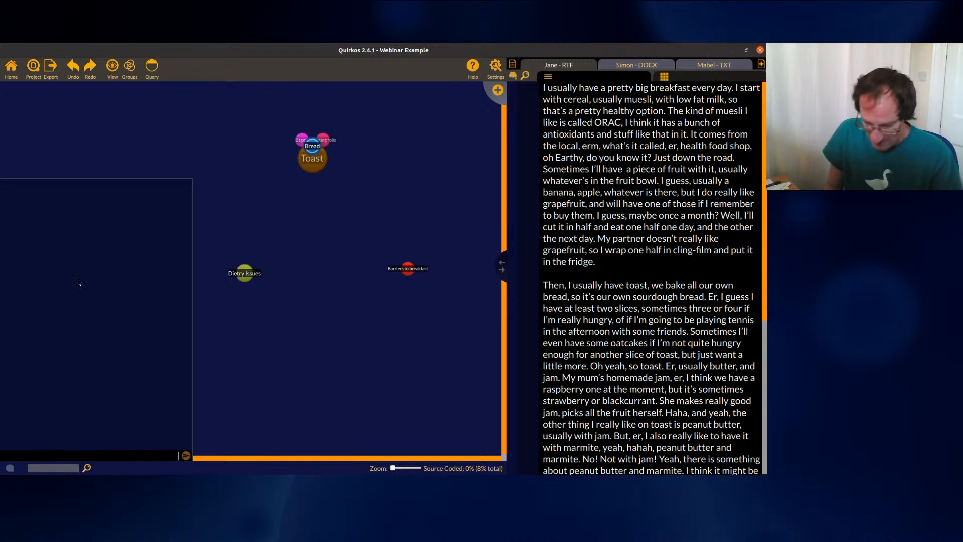
{"action": "type", "text": "o,"}
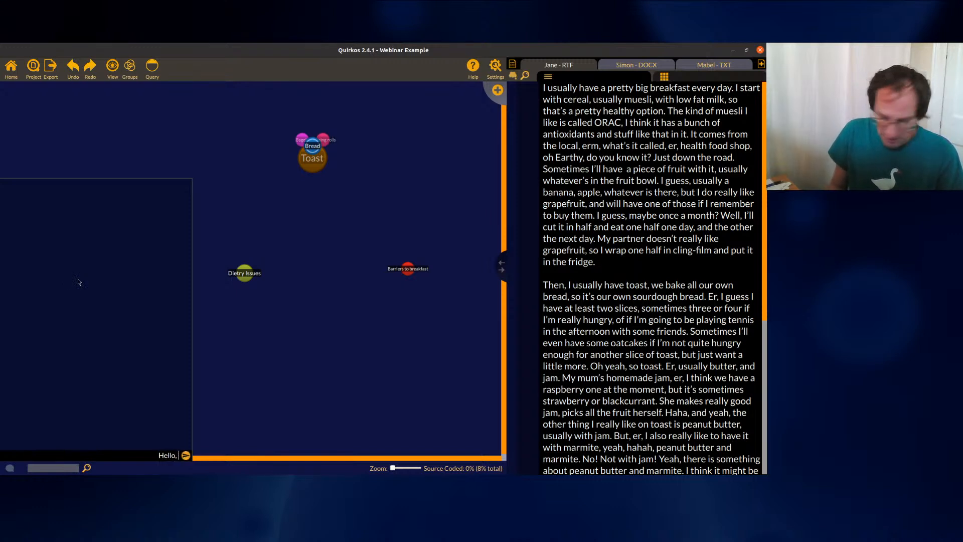
{"action": "type", "text": " not sure what to"}
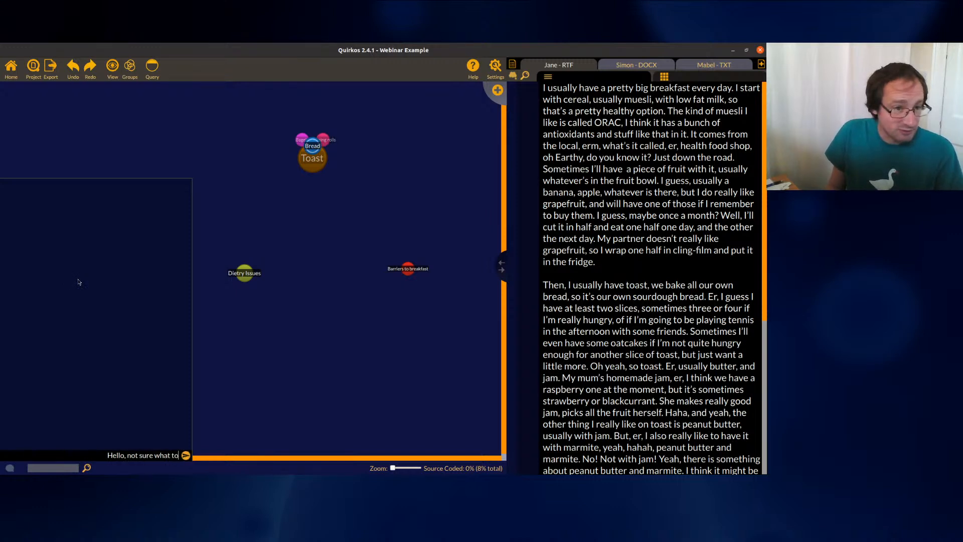
{"action": "type", "text": " do with the Die"}
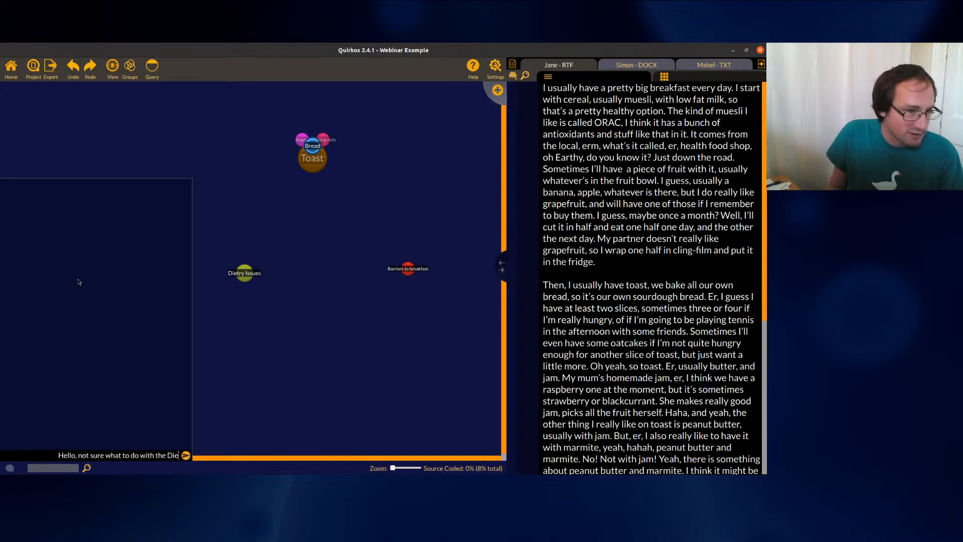
{"action": "type", "text": "try Issues "}
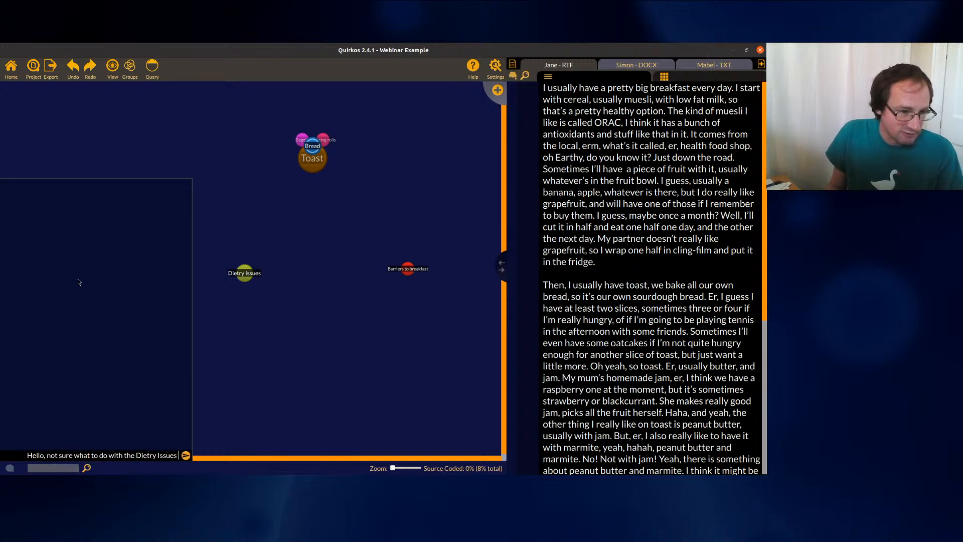
{"action": "type", "text": "code, should it"}
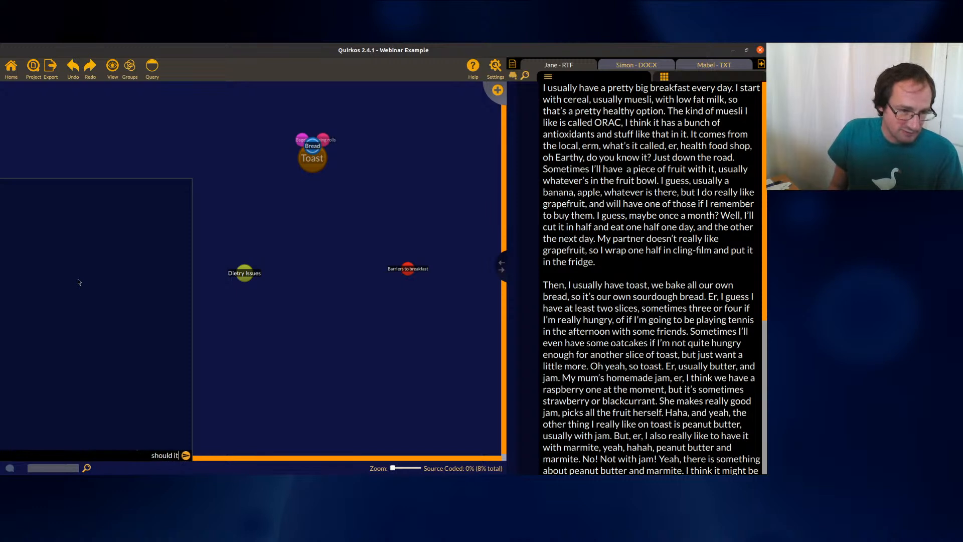
{"action": "type", "text": " be called something else?"}
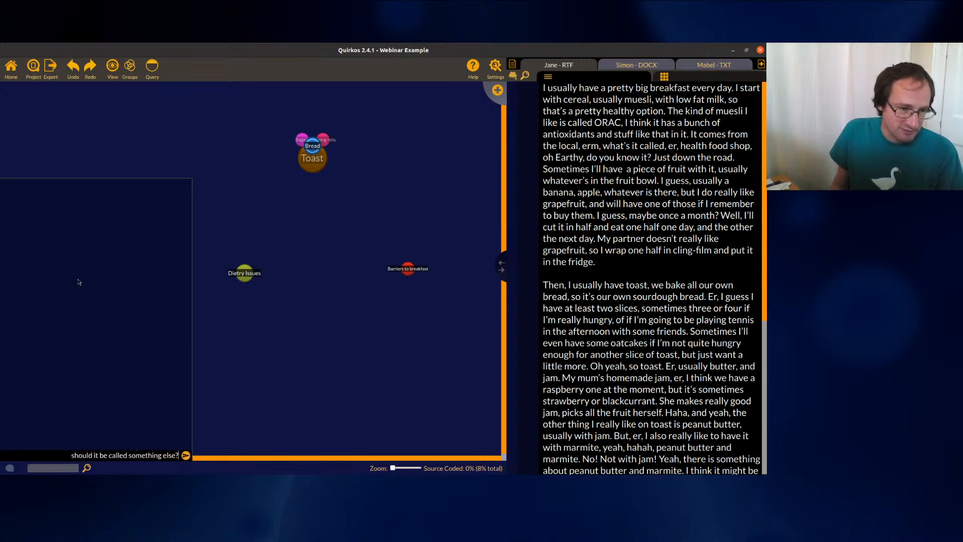
{"action": "key", "text": "Return"}
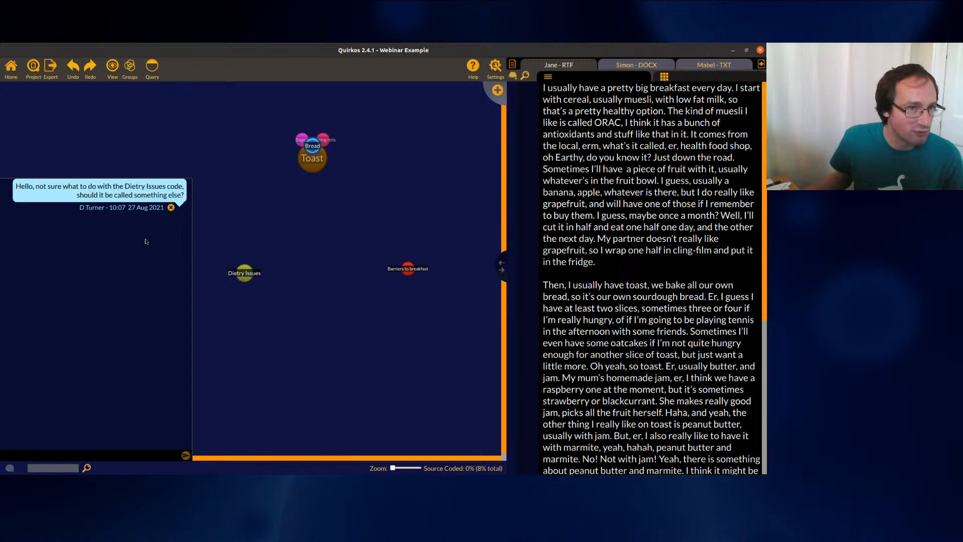
Close the comments panel and drag the browser with the Quirkos account page into view
{"action": "left_click", "coordinate": [10, 469]}
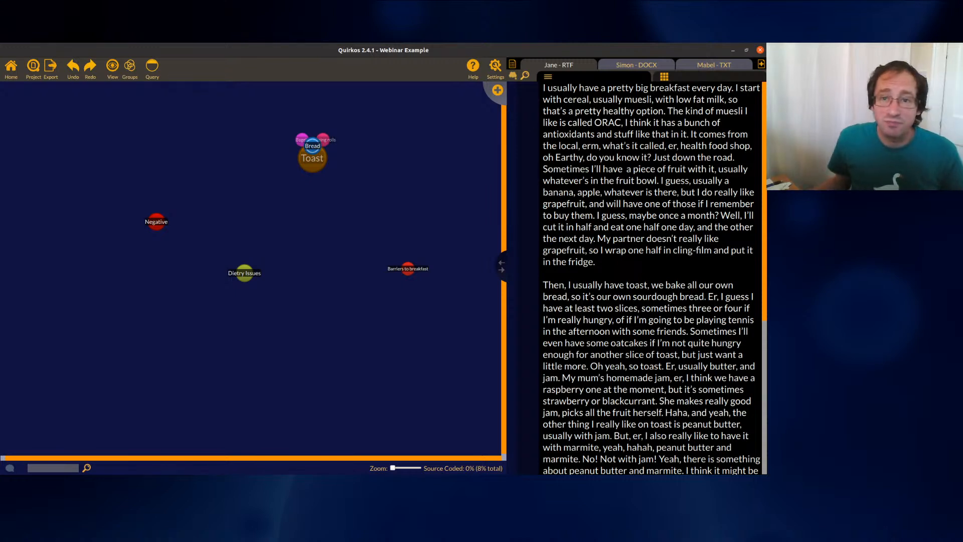
{"action": "left_click_drag", "start_coordinate": [764, 230], "coordinate": [281, 114]}
Maximise the browser and open the Projects list on the Quirkos account site
{"action": "double_click", "coordinate": [283, 115]}
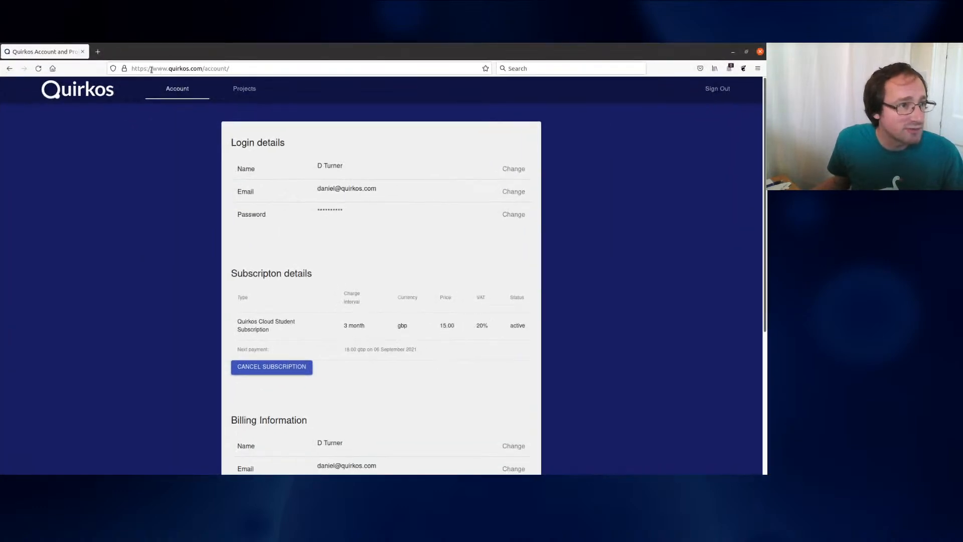
{"action": "left_click_drag", "start_coordinate": [153, 69], "coordinate": [248, 67]}
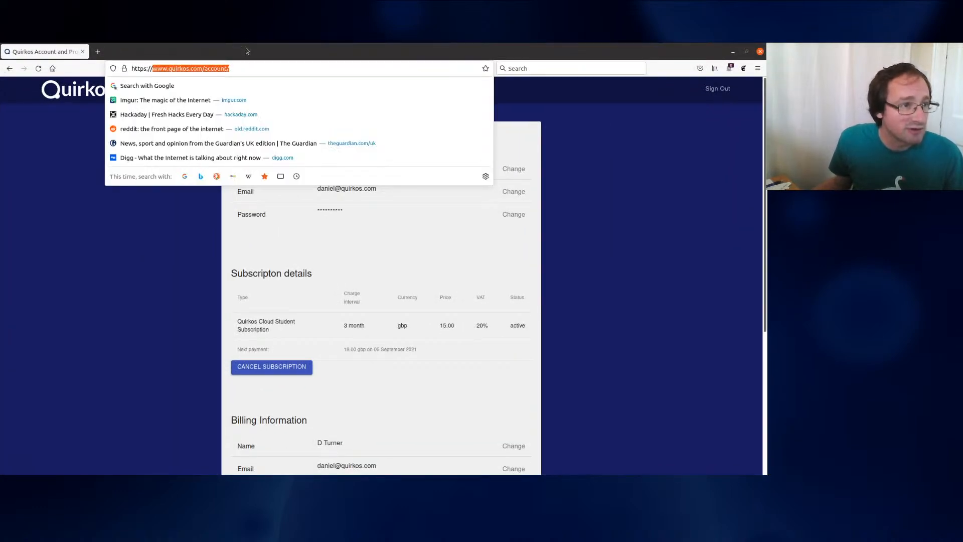
{"action": "left_click", "coordinate": [246, 50]}
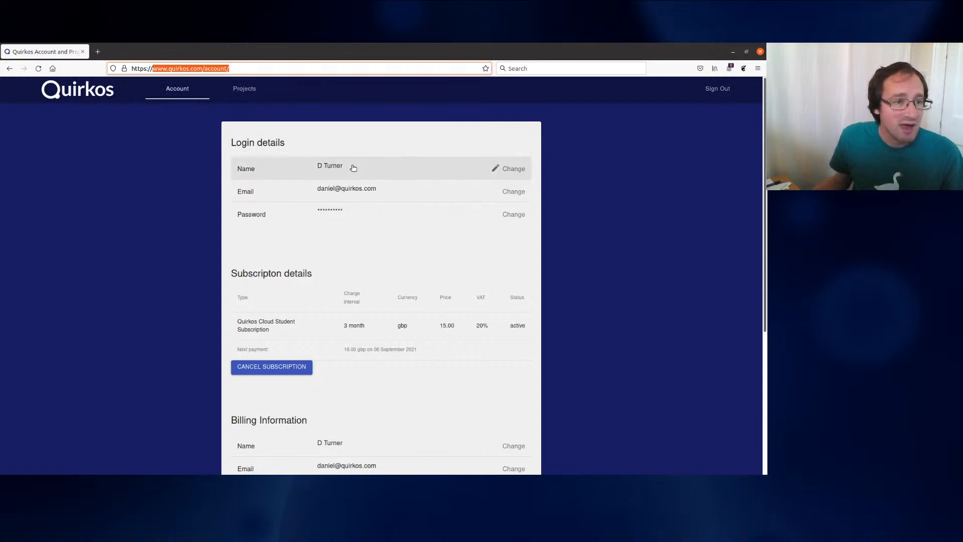
{"action": "left_click", "coordinate": [614, 210]}
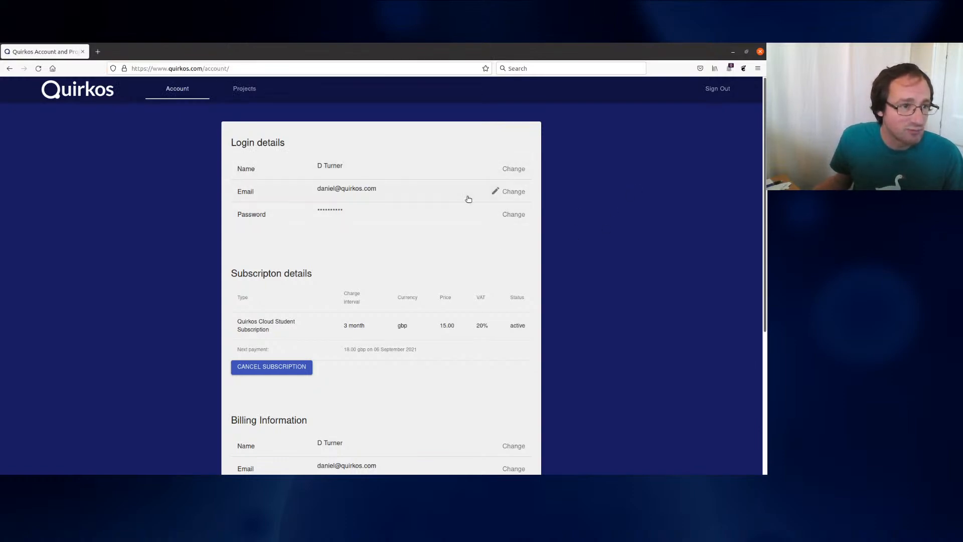
{"action": "scroll", "coordinate": [522, 376], "scroll_direction": "down", "scroll_amount": 4}
{"action": "scroll", "coordinate": [526, 354], "scroll_direction": "up", "scroll_amount": 4}
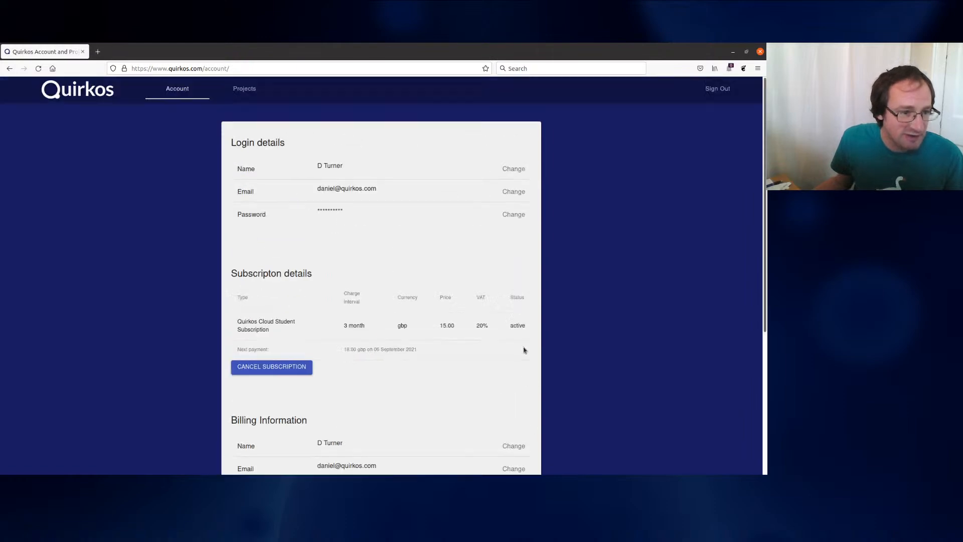
{"action": "left_click", "coordinate": [244, 89]}
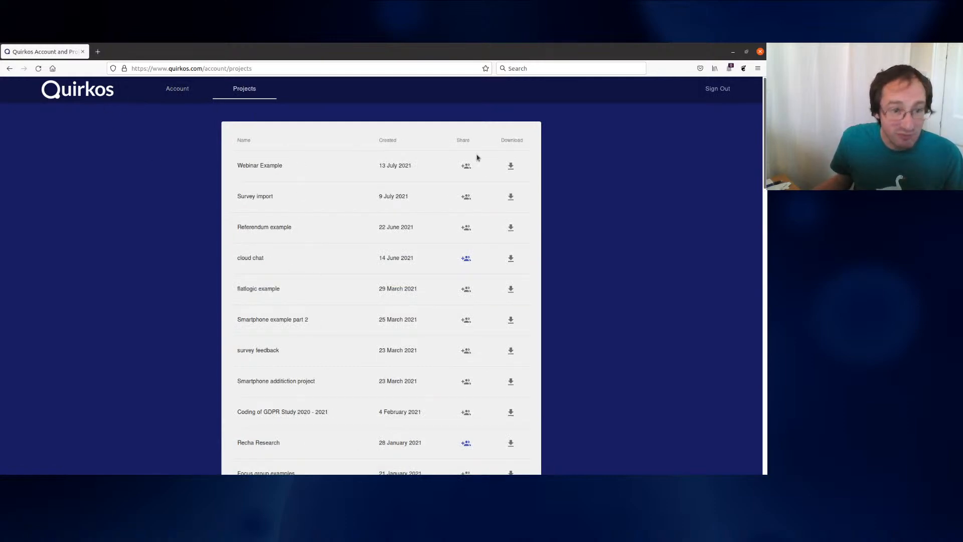
Open the sharing settings for the Webinar Example project
{"action": "double_click", "coordinate": [239, 258]}
{"action": "left_click_drag", "start_coordinate": [257, 258], "coordinate": [271, 258]}
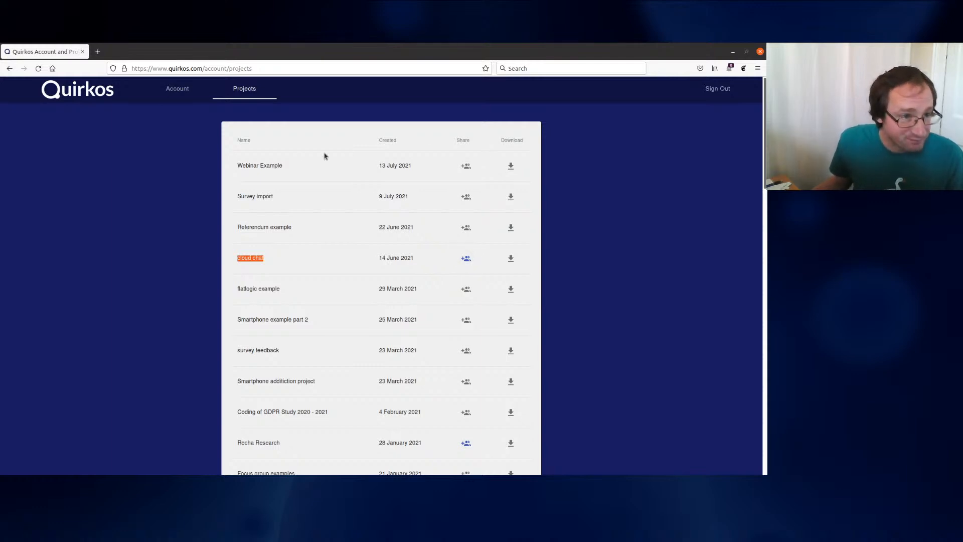
{"action": "left_click_drag", "start_coordinate": [241, 166], "coordinate": [297, 166]}
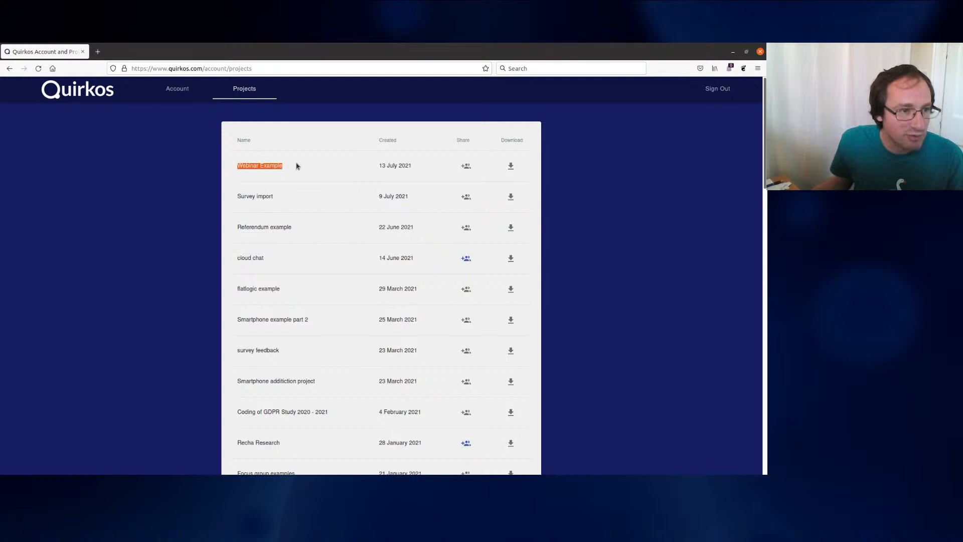
{"action": "left_click", "coordinate": [296, 166]}
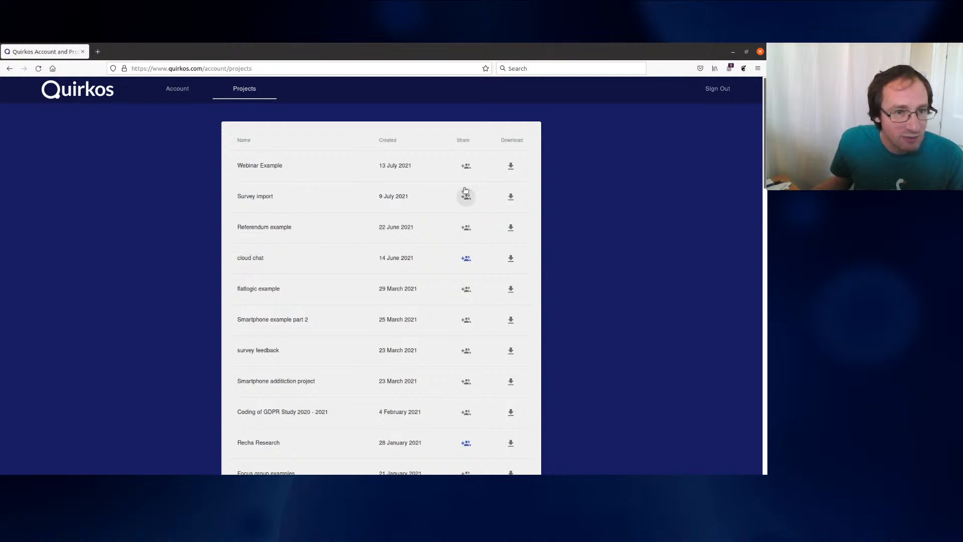
{"action": "left_click", "coordinate": [468, 170]}
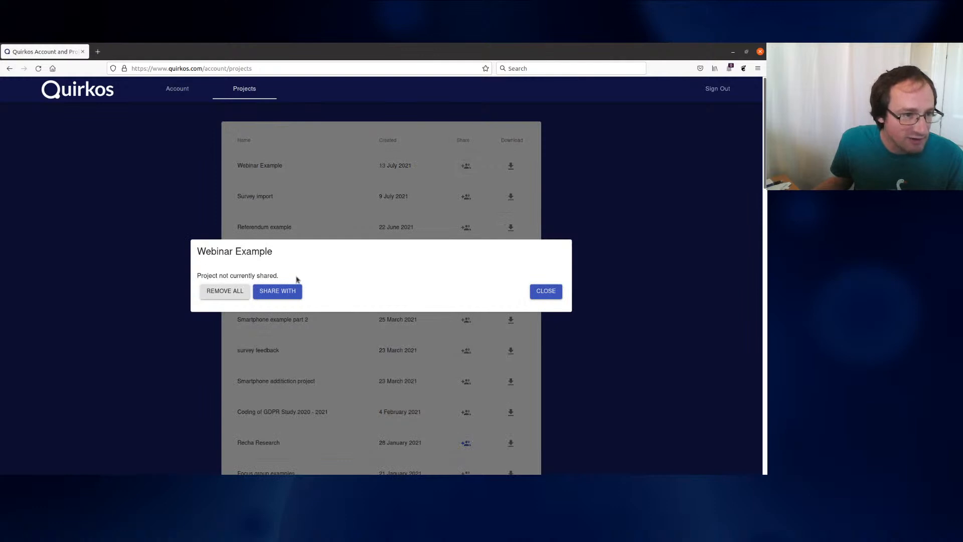
Share Webinar Example with the support e-mail address at Write privilege
{"action": "left_click", "coordinate": [271, 291]}
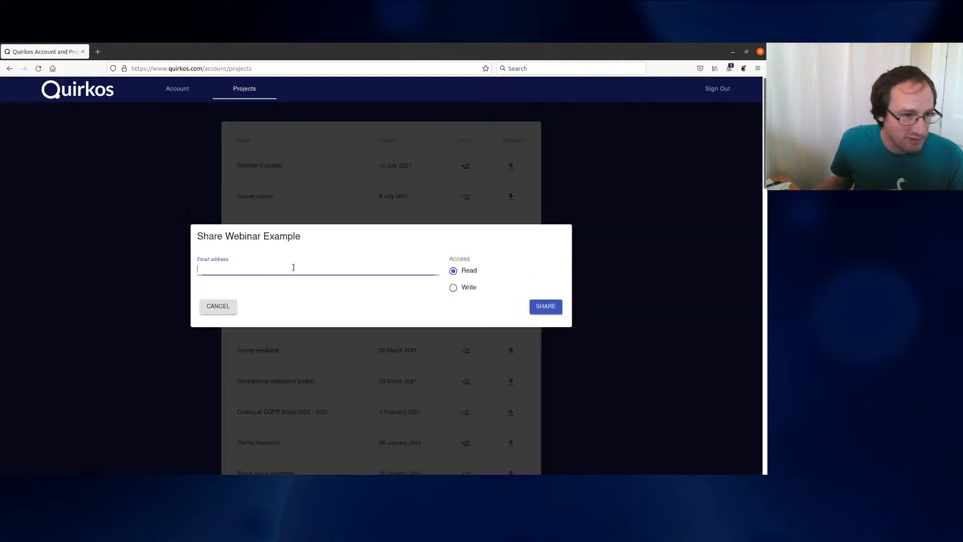
{"action": "left_click", "coordinate": [291, 268]}
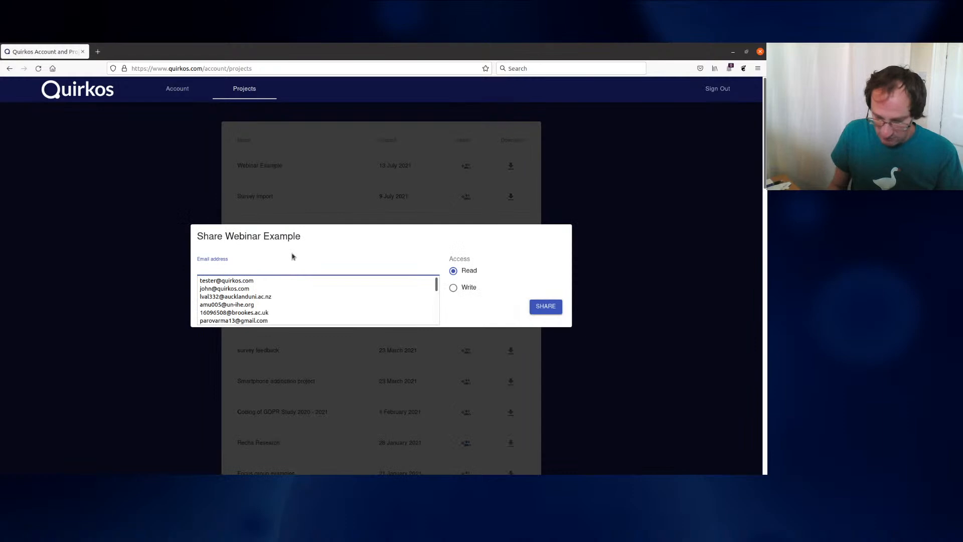
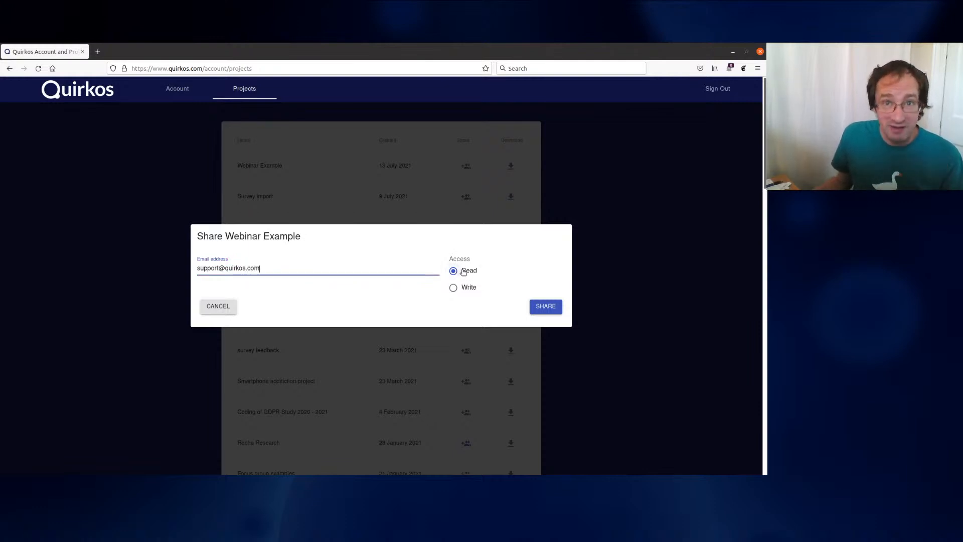
{"action": "left_click", "coordinate": [454, 288]}
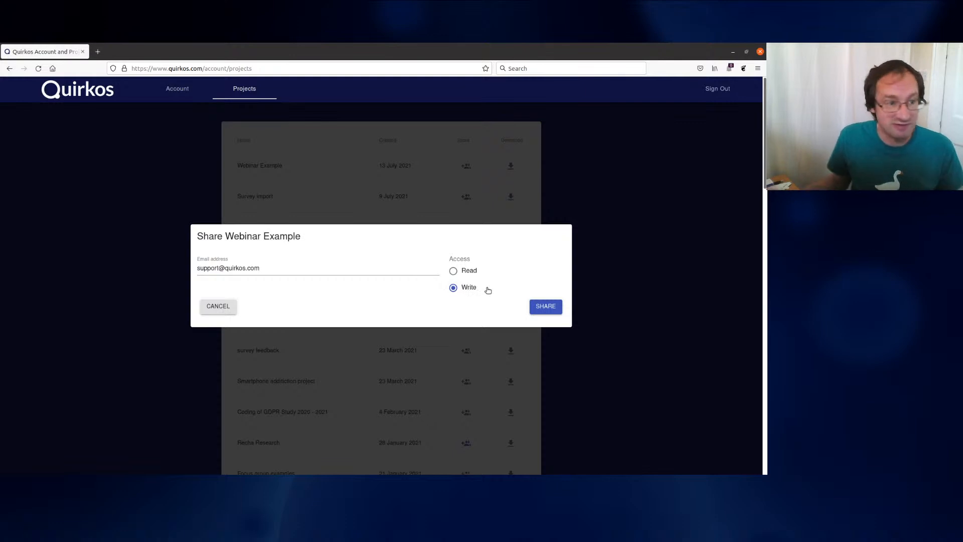
{"action": "left_click", "coordinate": [545, 308]}
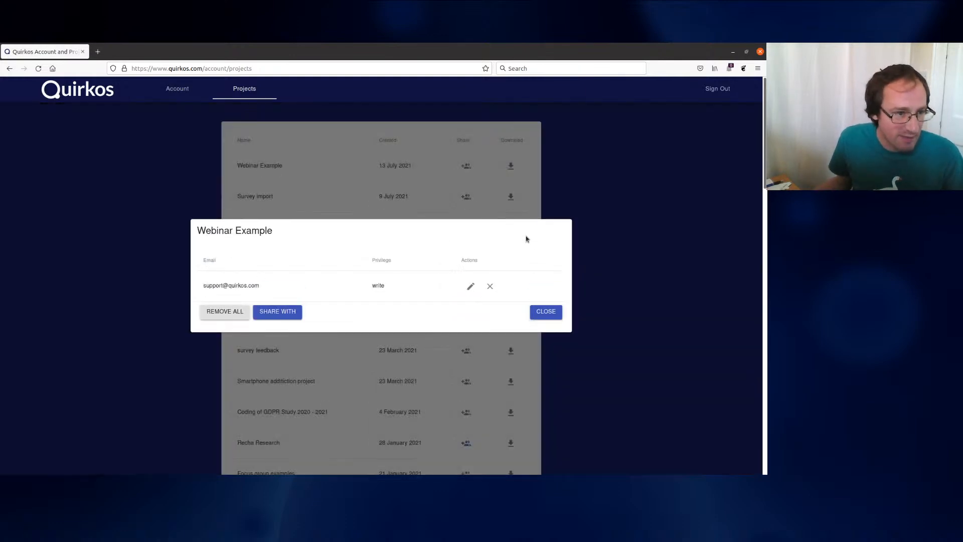
Share Webinar Example with a second collaborator's e-mail address at Read privilege
{"action": "left_click_drag", "start_coordinate": [204, 285], "coordinate": [269, 287]}
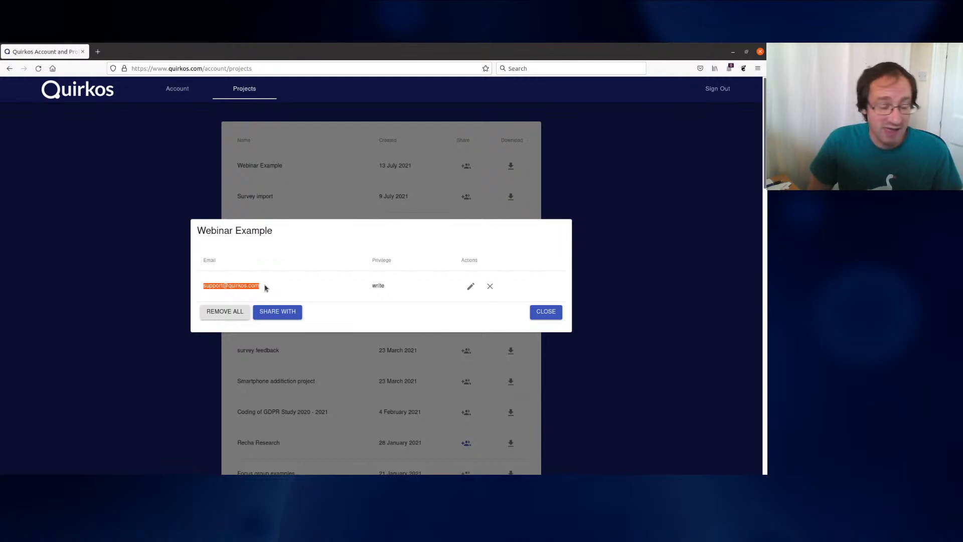
{"action": "left_click", "coordinate": [340, 266]}
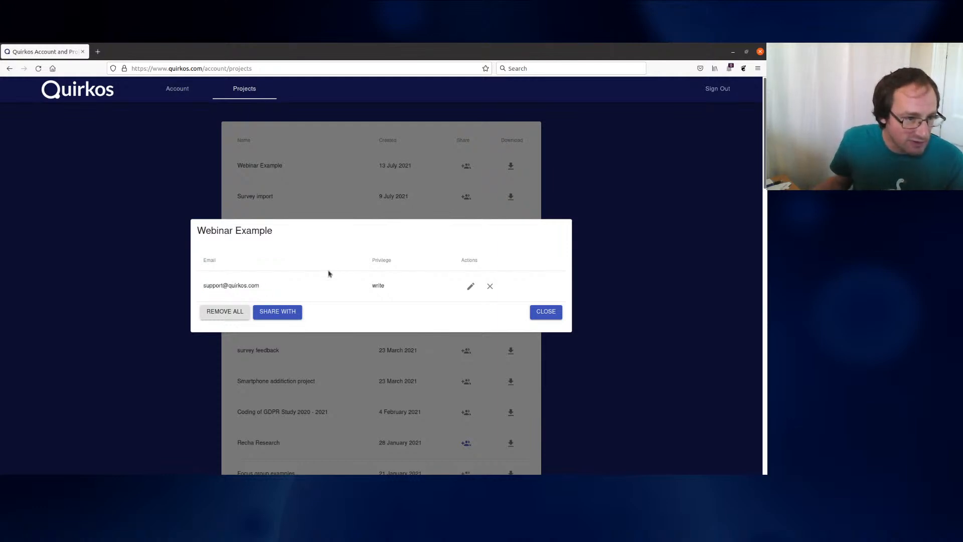
{"action": "left_click", "coordinate": [294, 318]}
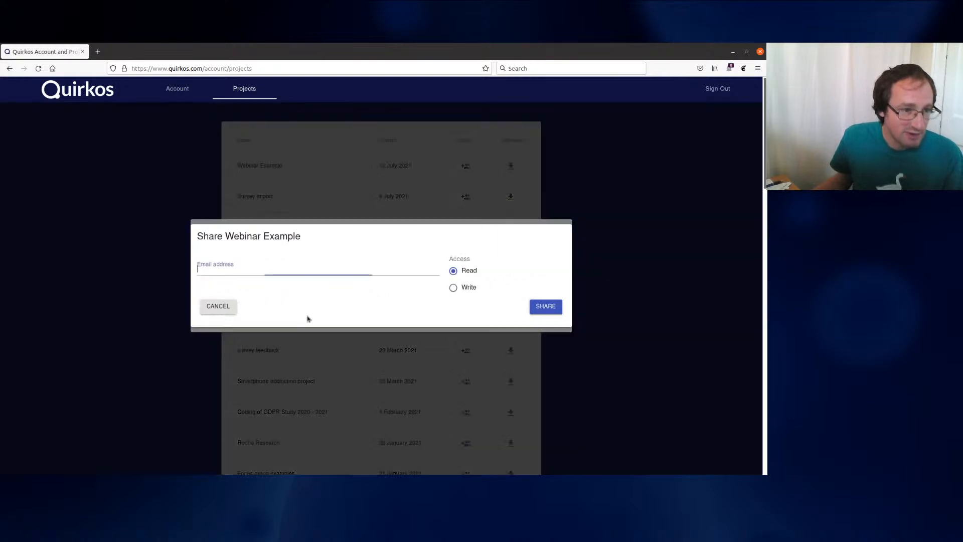
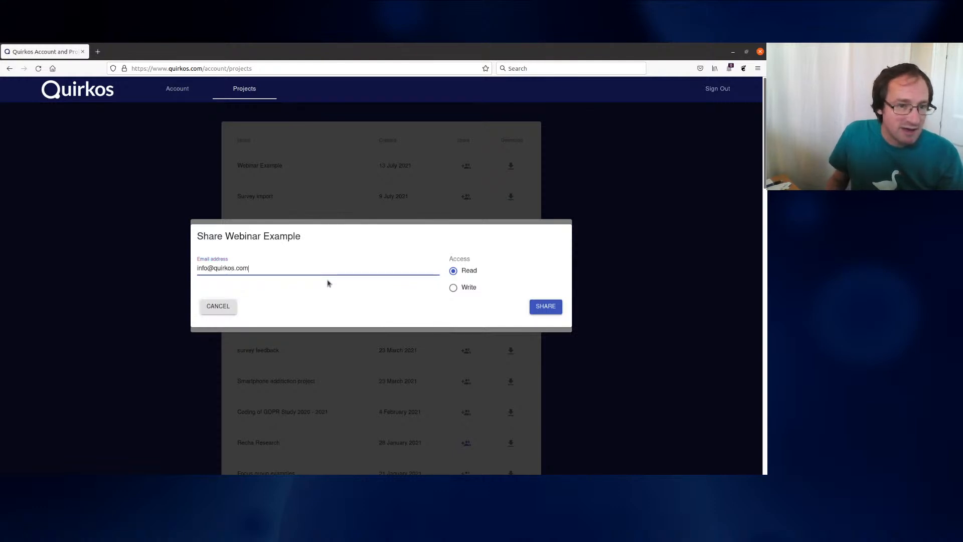
{"action": "left_click", "coordinate": [557, 306]}
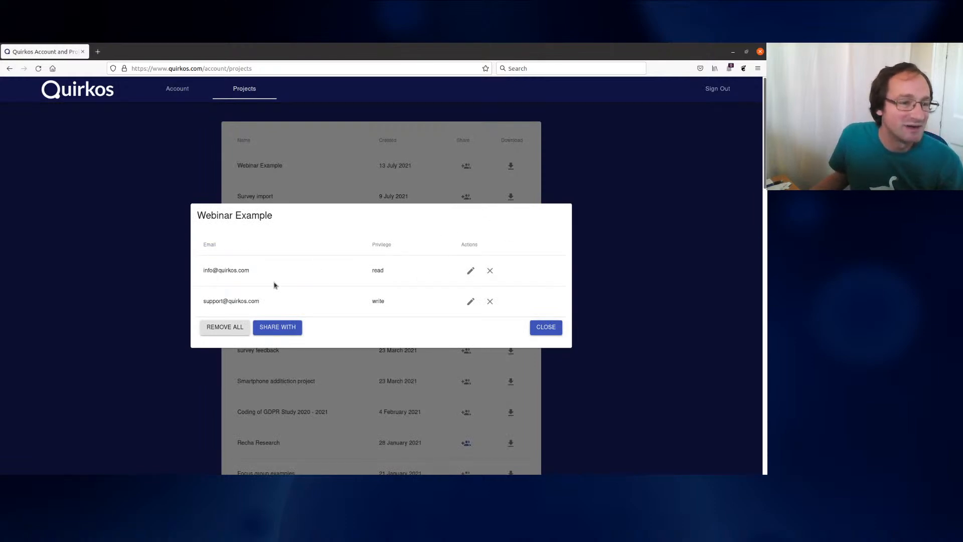
{"action": "left_click_drag", "start_coordinate": [389, 272], "coordinate": [367, 271]}
Upgrade the second collaborator from Read to Write, close the sharing list, and minimise the browser
{"action": "left_click_drag", "start_coordinate": [388, 304], "coordinate": [367, 303]}
{"action": "left_click", "coordinate": [367, 310]}
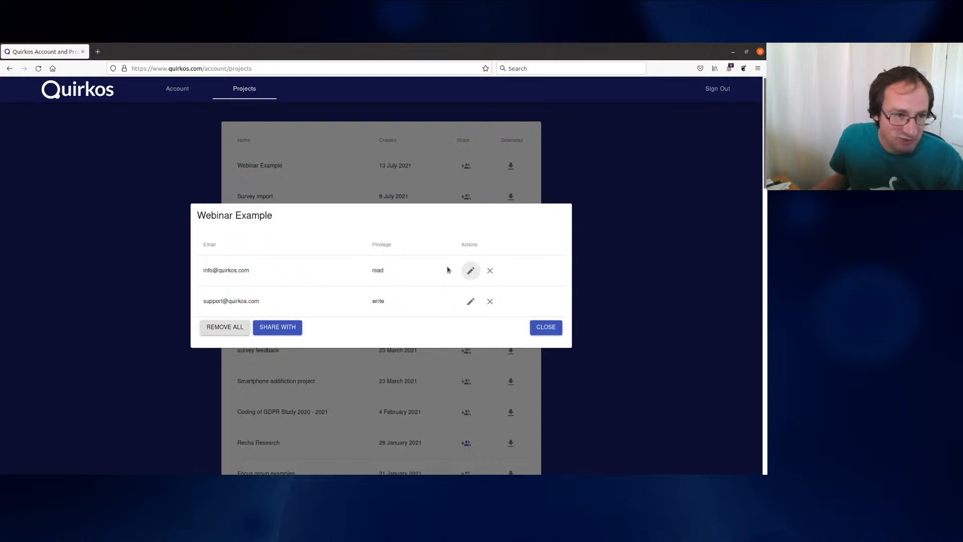
{"action": "left_click_drag", "start_coordinate": [374, 270], "coordinate": [407, 271]}
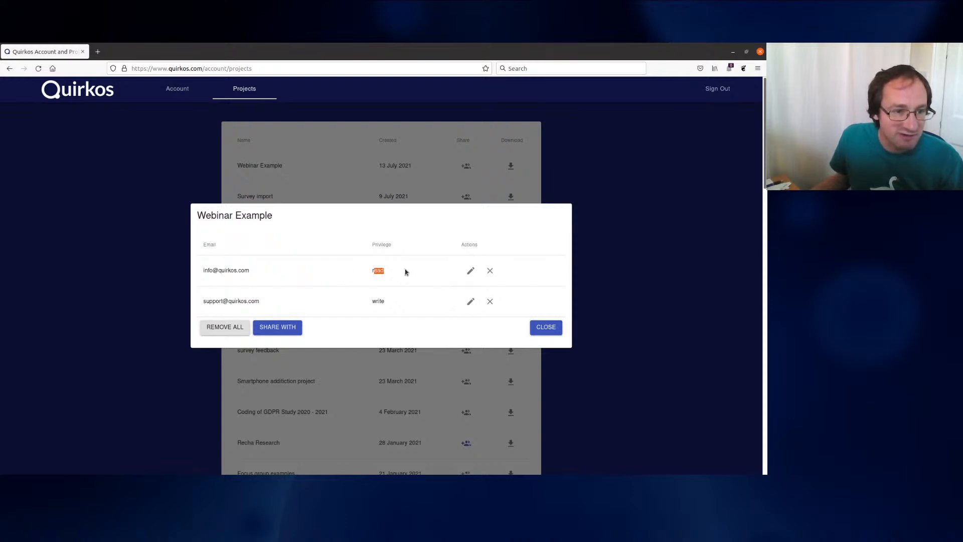
{"action": "left_click", "coordinate": [469, 271]}
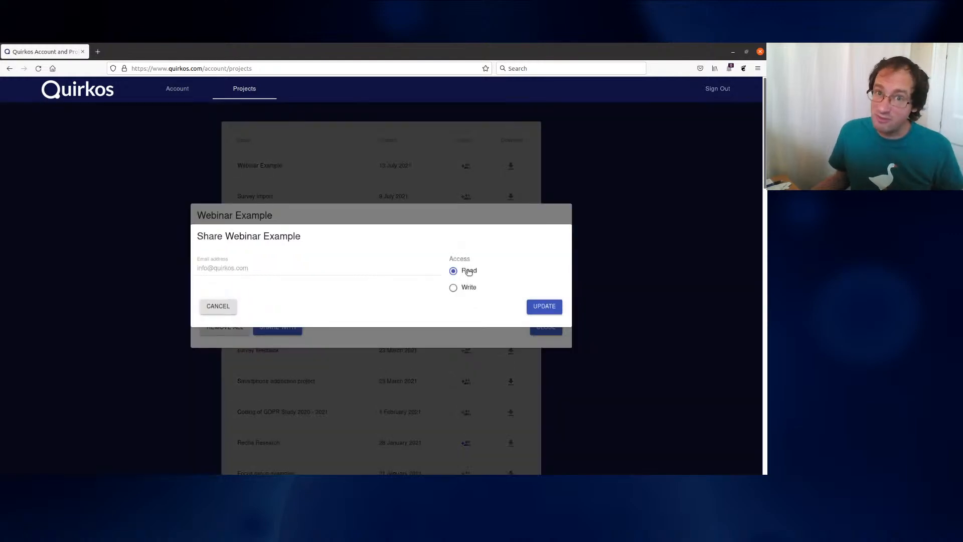
{"action": "left_click", "coordinate": [454, 288]}
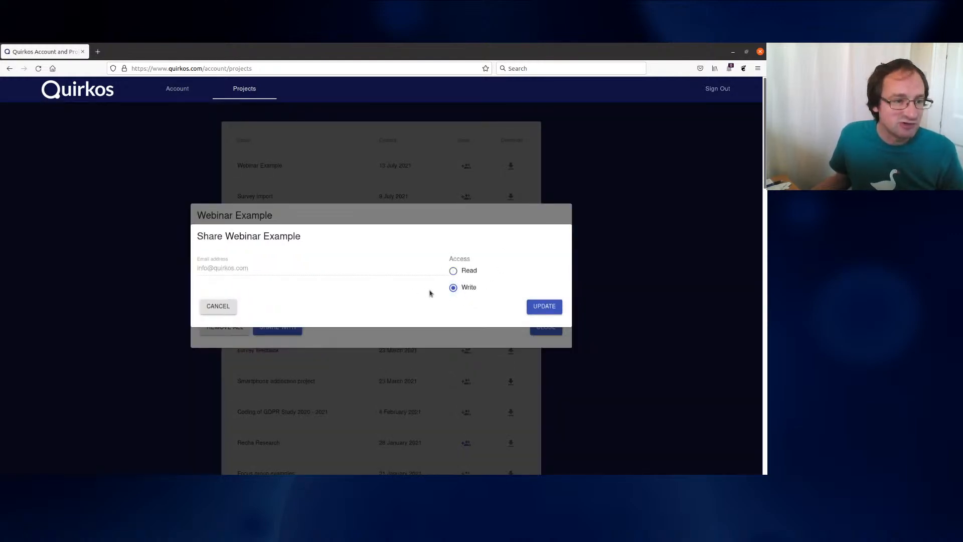
{"action": "left_click", "coordinate": [544, 306]}
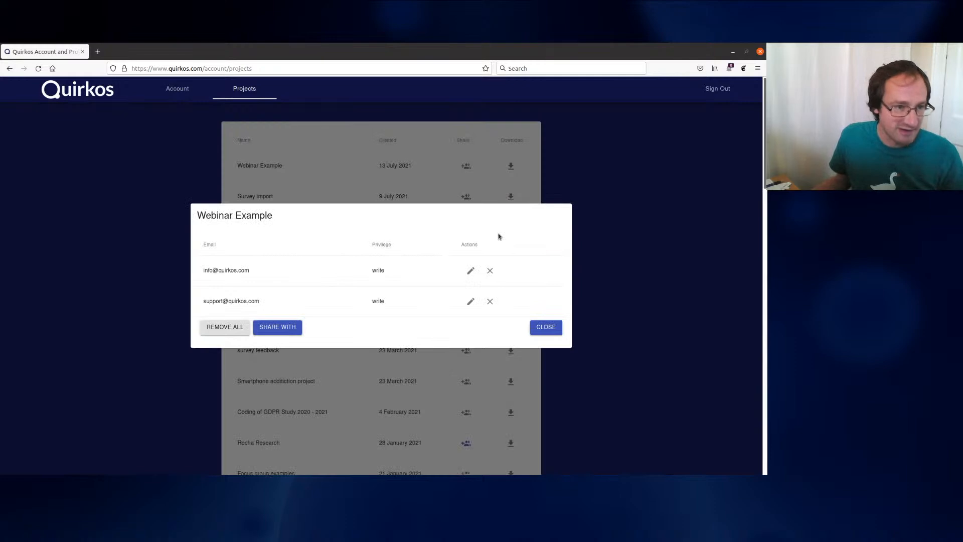
{"action": "left_click", "coordinate": [549, 327]}
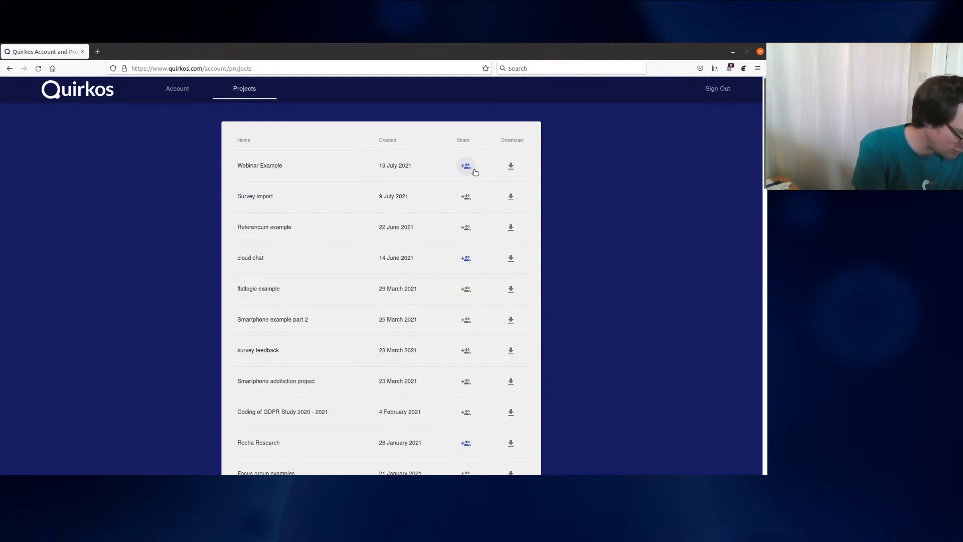
{"action": "left_click", "coordinate": [733, 52]}
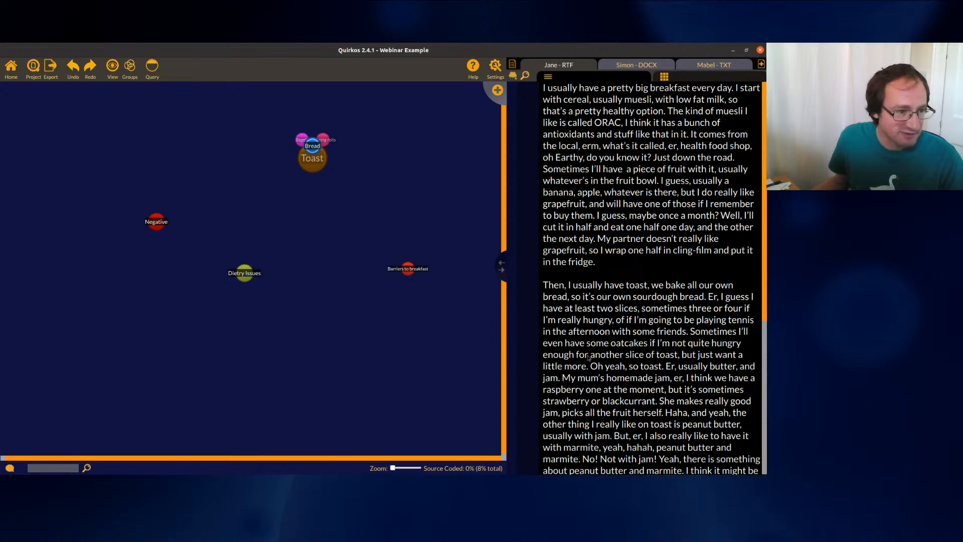
{"action": "left_click", "coordinate": [11, 469]}
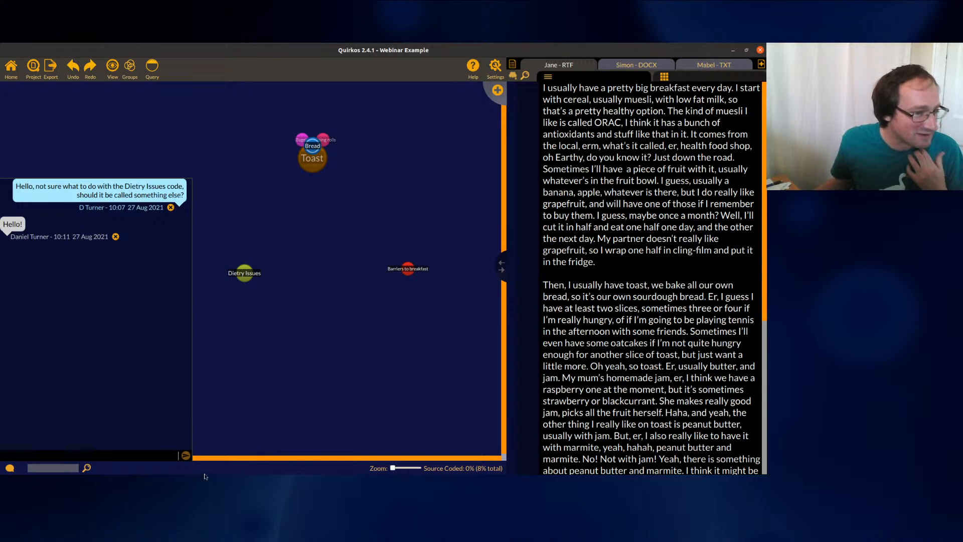
{"action": "left_click", "coordinate": [9, 468]}
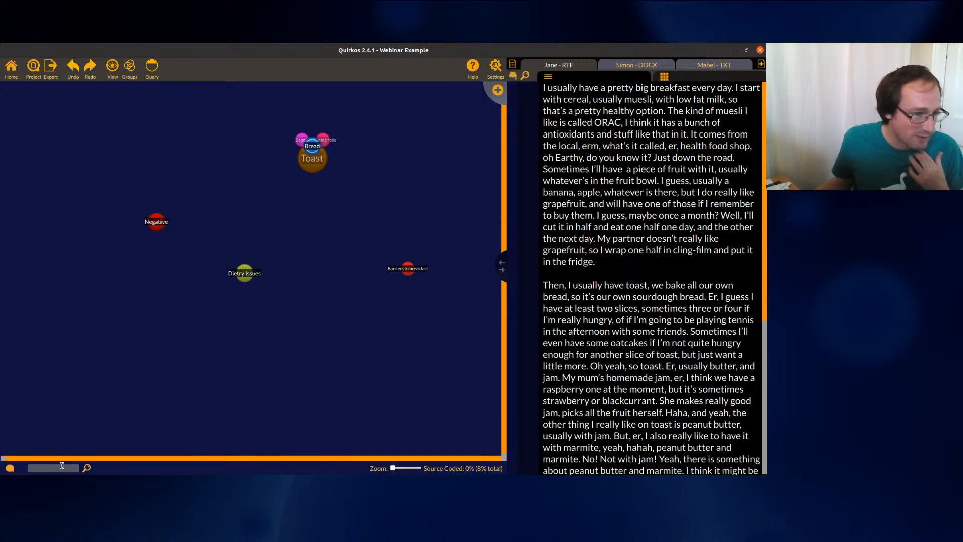
Send 'Don't code to that source yet!' in the comments chat, then close the chat panel
{"action": "left_click", "coordinate": [10, 468]}
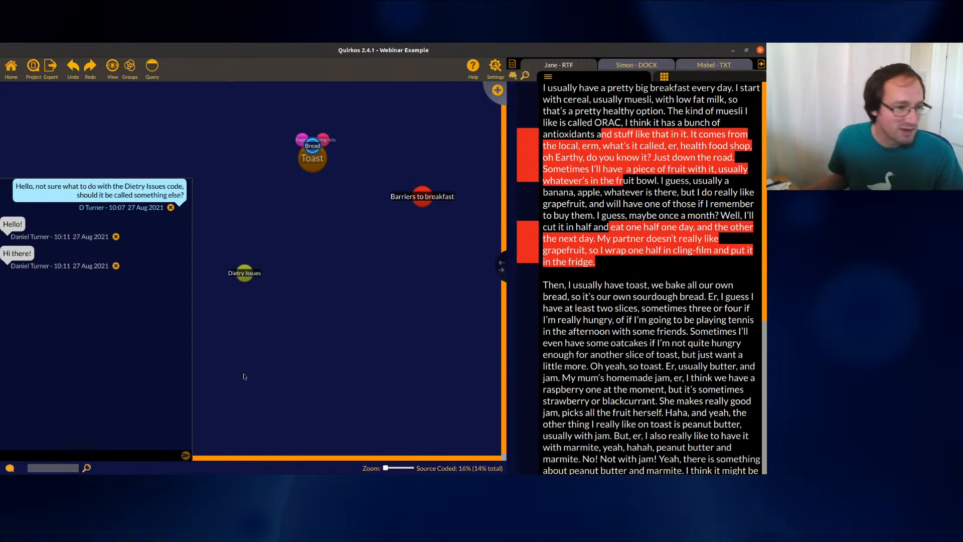
{"action": "type", "text": "Don't code to"}
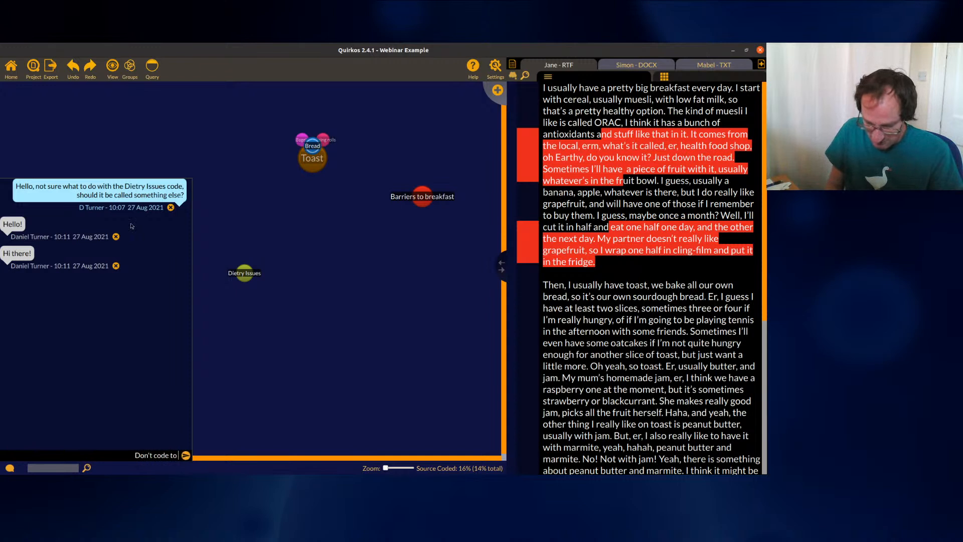
{"action": "type", "text": " that"}
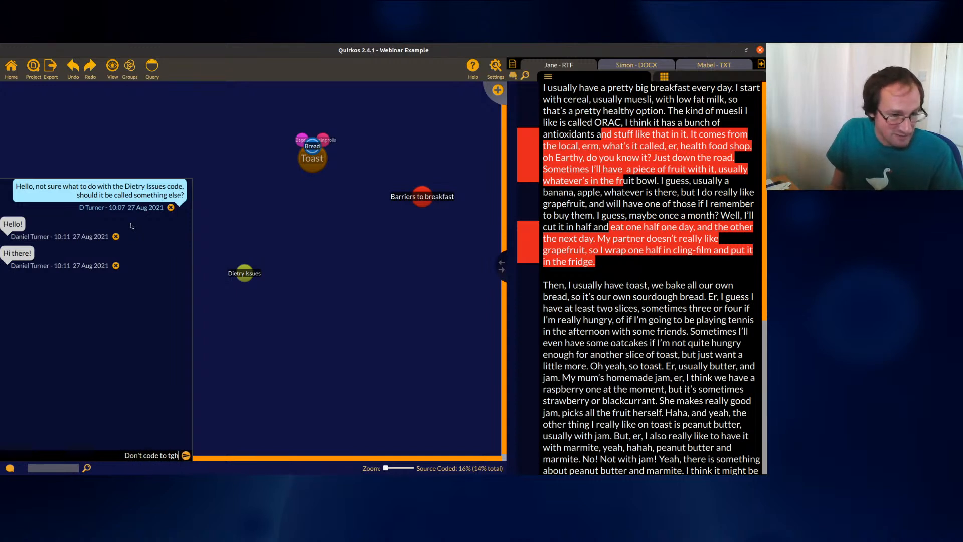
{"action": "type", "text": " source yet!"}
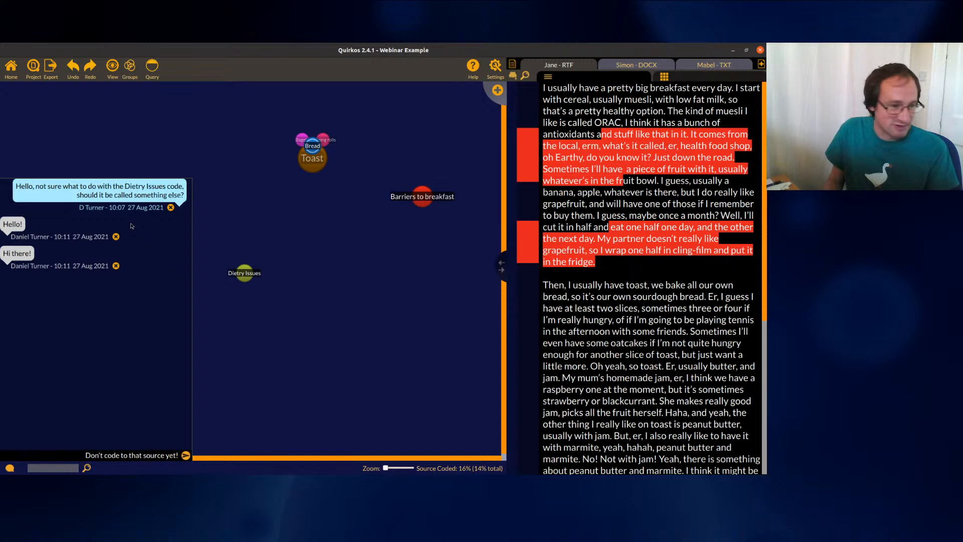
{"action": "key", "text": "Return"}
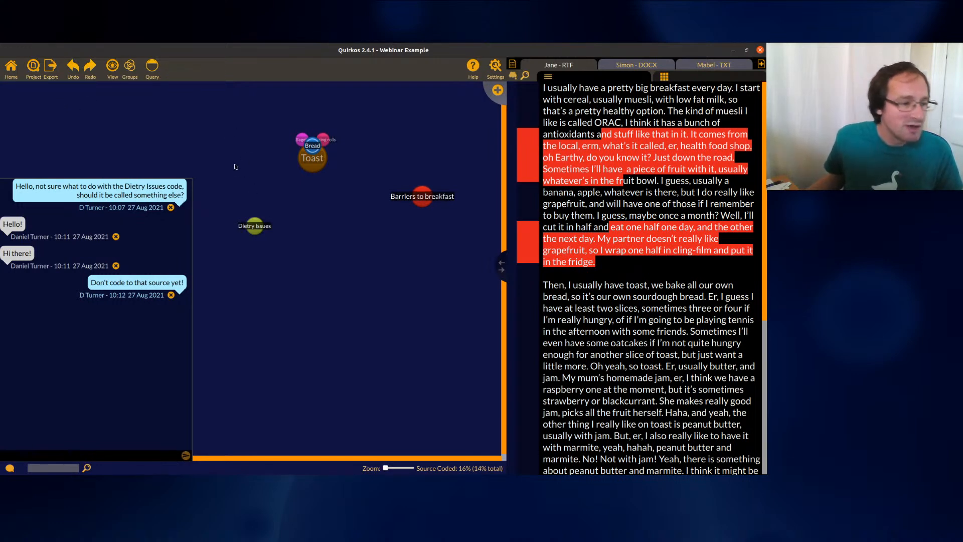
{"action": "left_click", "coordinate": [9, 468]}
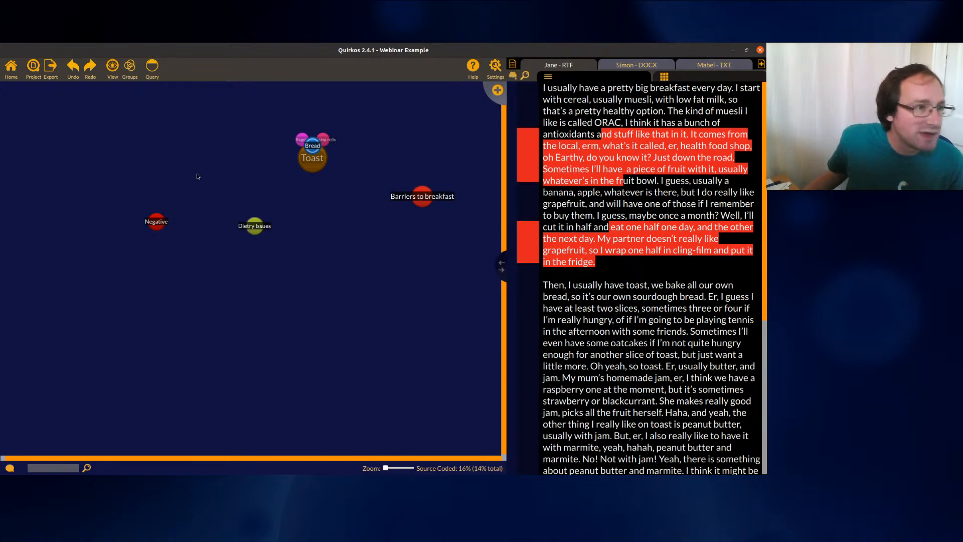
Run a code query filtered by Highlight Author
{"action": "left_click", "coordinate": [155, 74]}
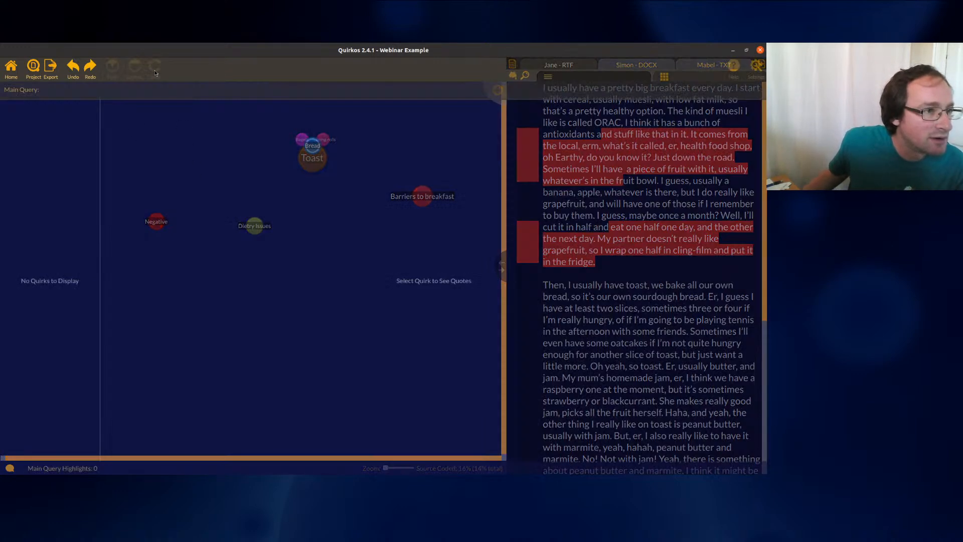
{"action": "left_click", "coordinate": [21, 105]}
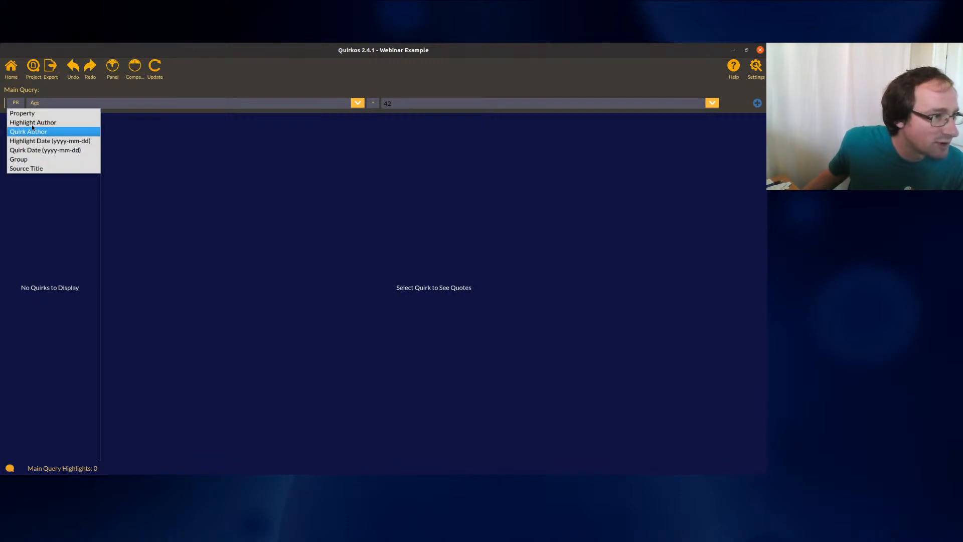
{"action": "left_click", "coordinate": [31, 125]}
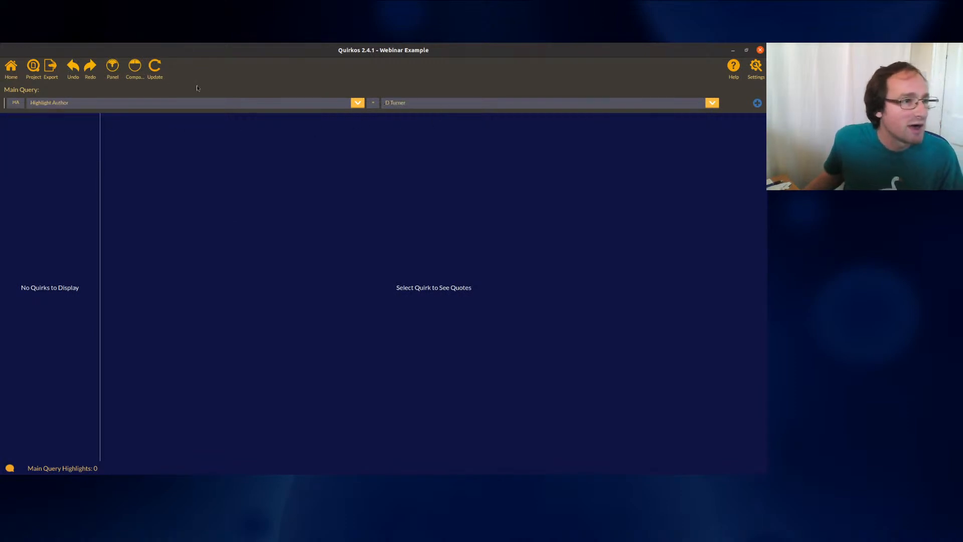
{"action": "left_click", "coordinate": [159, 73]}
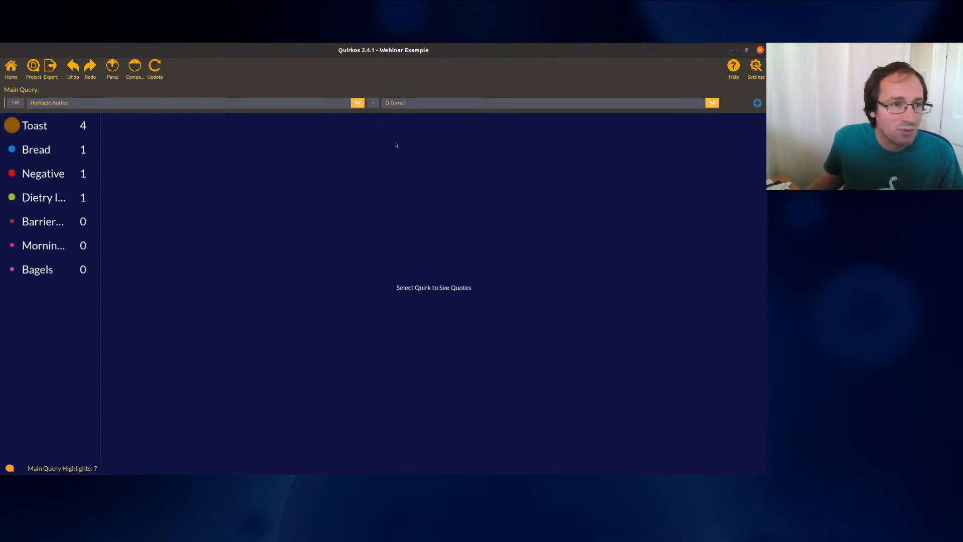
Compare against a second-author query, viewing Barriers to breakfast, Toast and Bread quotes
{"action": "left_click", "coordinate": [134, 69]}
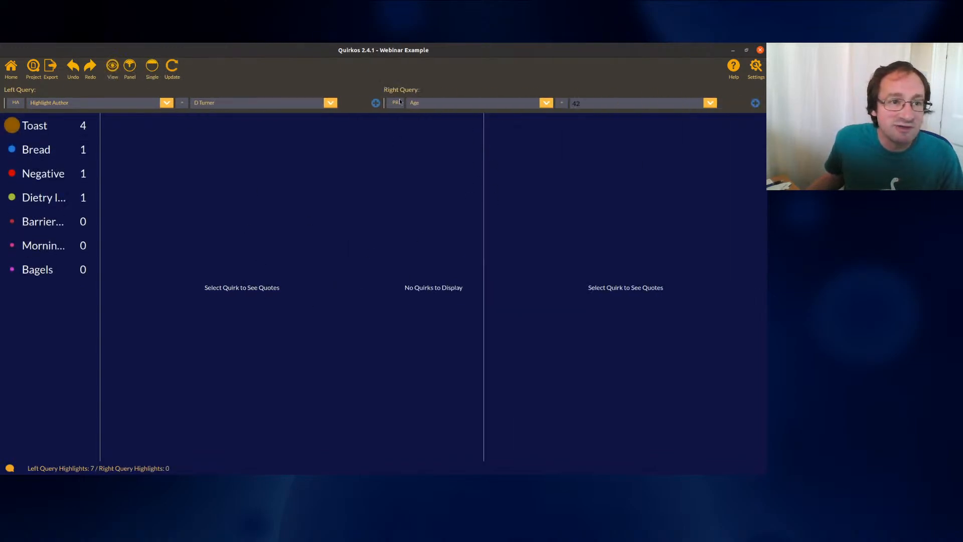
{"action": "left_click", "coordinate": [400, 102]}
{"action": "left_click", "coordinate": [412, 121]}
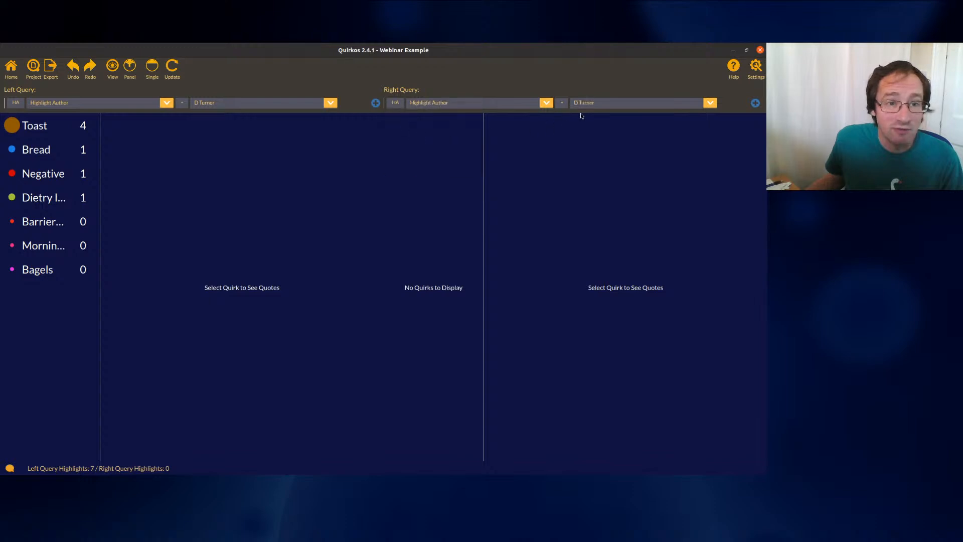
{"action": "left_click", "coordinate": [711, 104]}
{"action": "left_click", "coordinate": [679, 124]}
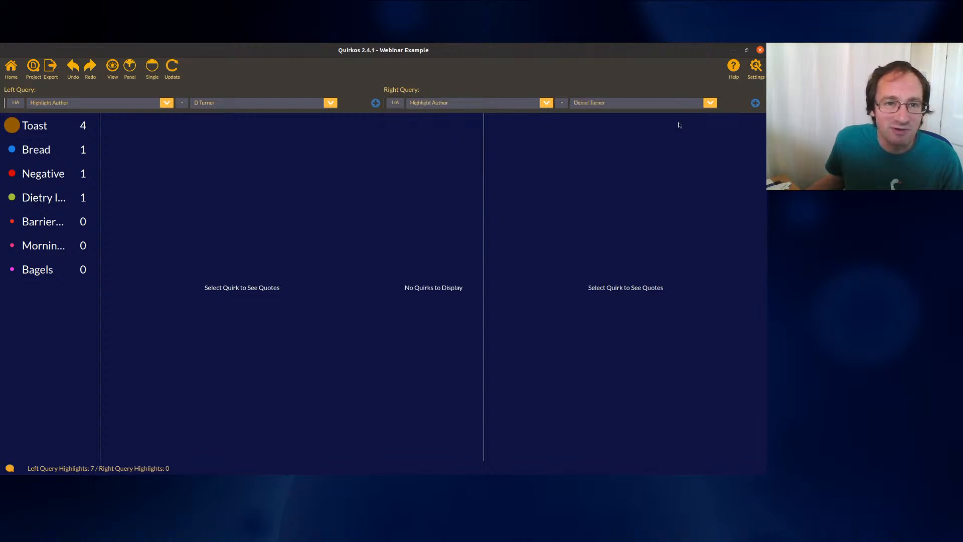
{"action": "left_click", "coordinate": [173, 68]}
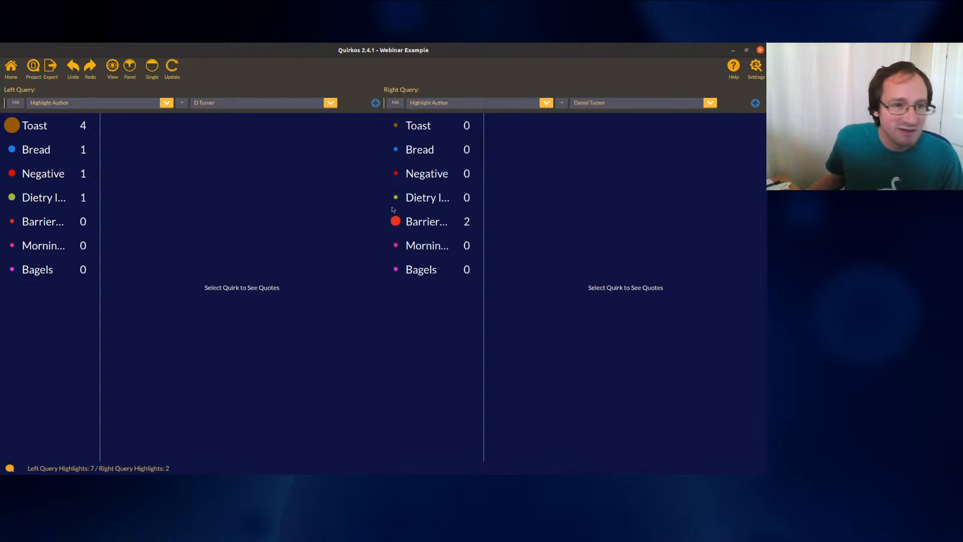
{"action": "left_click", "coordinate": [426, 221]}
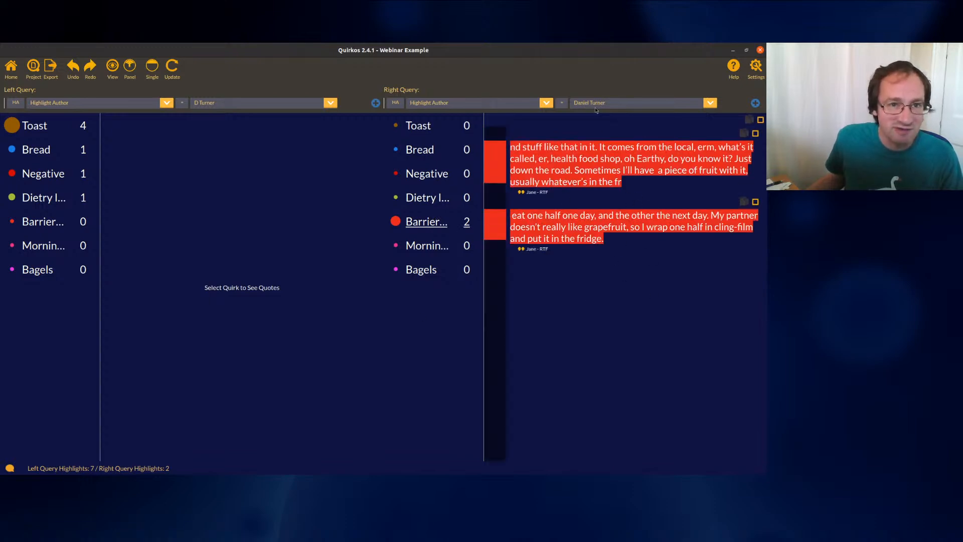
{"action": "left_click", "coordinate": [53, 129]}
{"action": "left_click", "coordinate": [54, 149]}
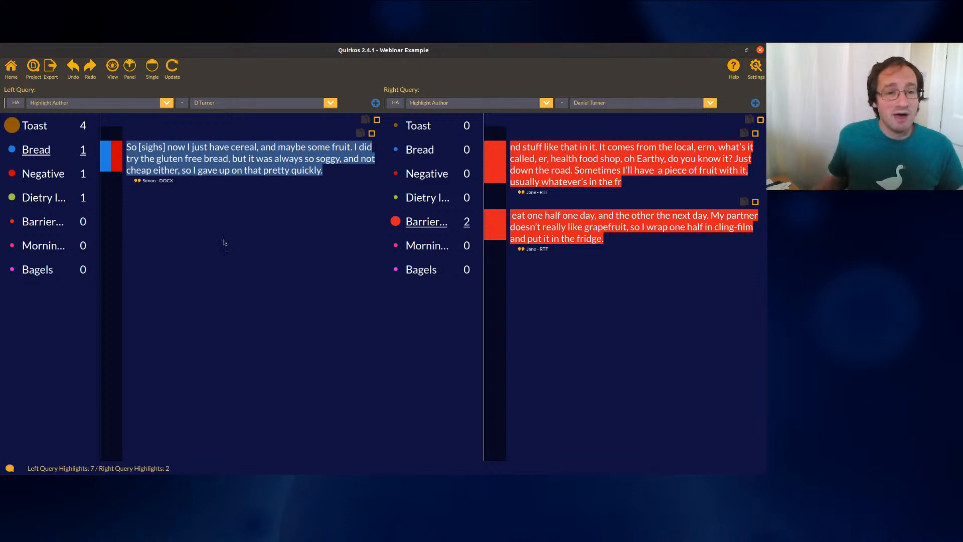
Remove the Barriers to breakfast highlight from both quotes
{"action": "right_click", "coordinate": [494, 161]}
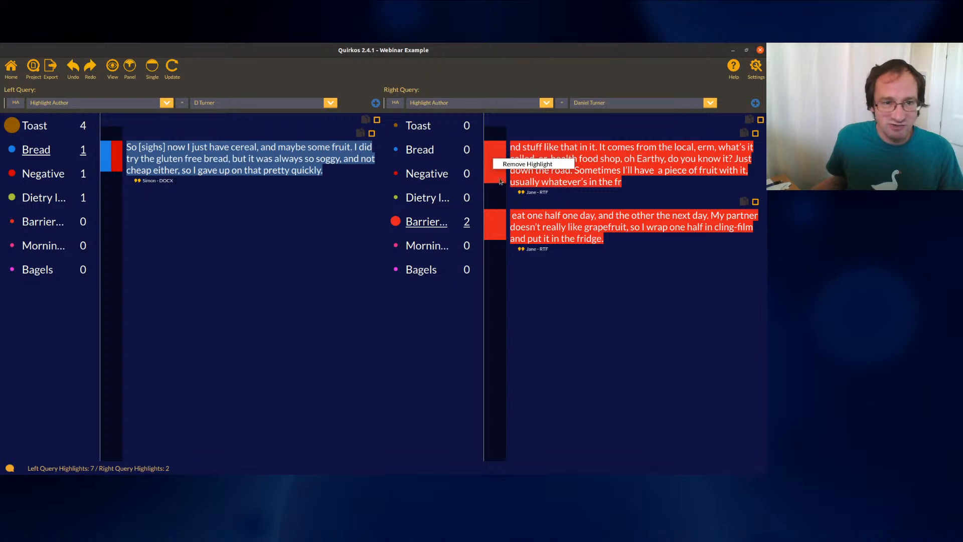
{"action": "left_click", "coordinate": [507, 166]}
{"action": "right_click", "coordinate": [500, 224]}
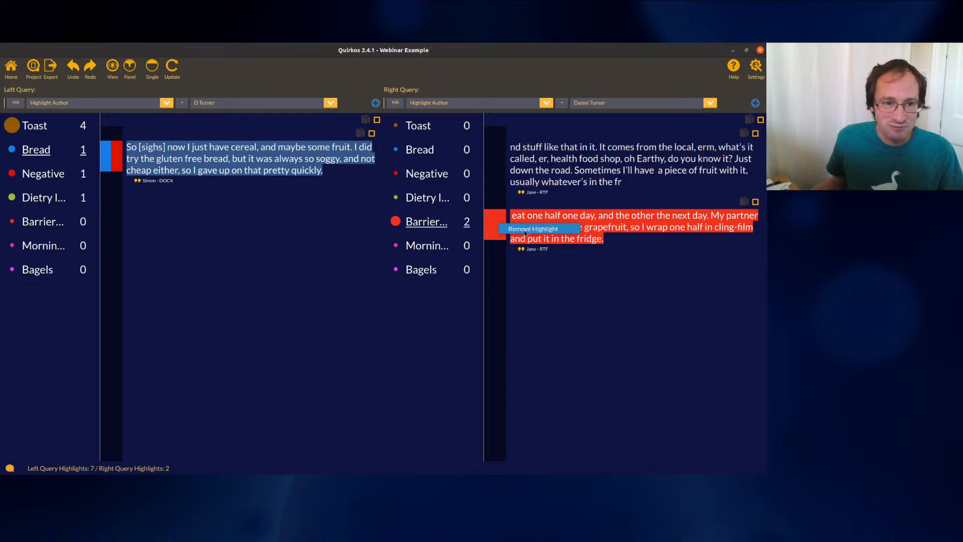
{"action": "left_click", "coordinate": [514, 229]}
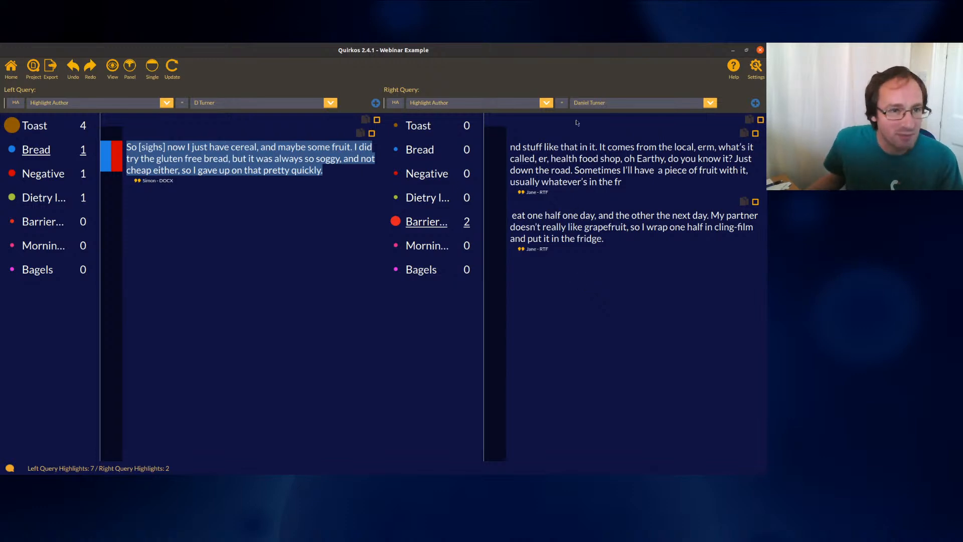
Undo both highlight removals and widen the right code list to show full names
{"action": "left_click", "coordinate": [73, 65]}
{"action": "left_click", "coordinate": [73, 66]}
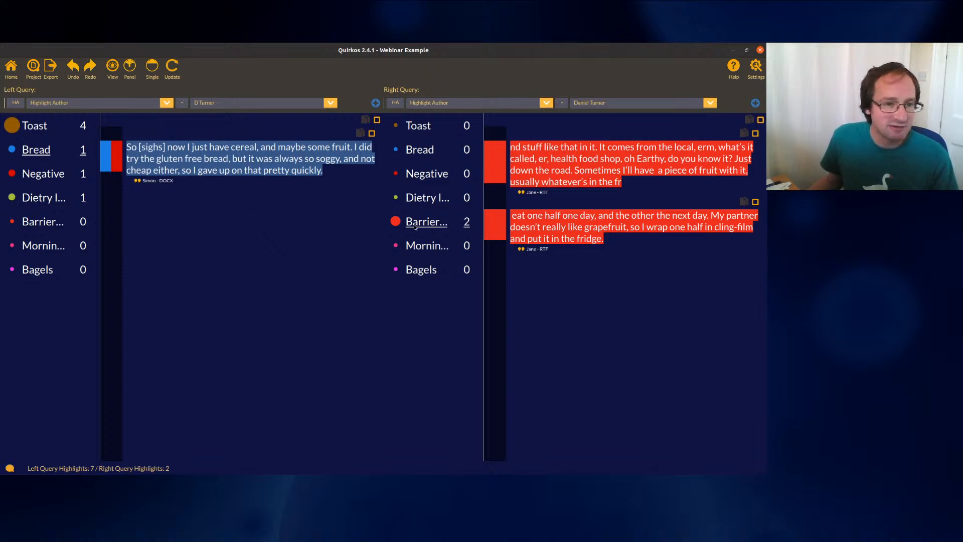
{"action": "mouse_move", "coordinate": [492, 209]}
{"action": "left_mouse_down"}
{"action": "mouse_move", "coordinate": [552, 210]}
{"action": "mouse_move", "coordinate": [497, 209]}
{"action": "left_mouse_up"}
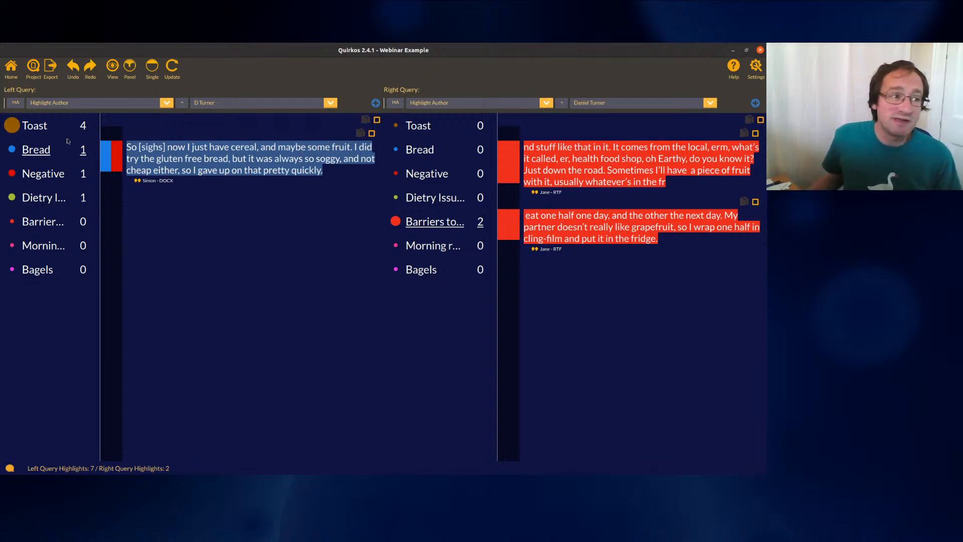
Review the left author's Toast and Barriers to breakfast quotes, then return Home and show export options
{"action": "left_click", "coordinate": [45, 126]}
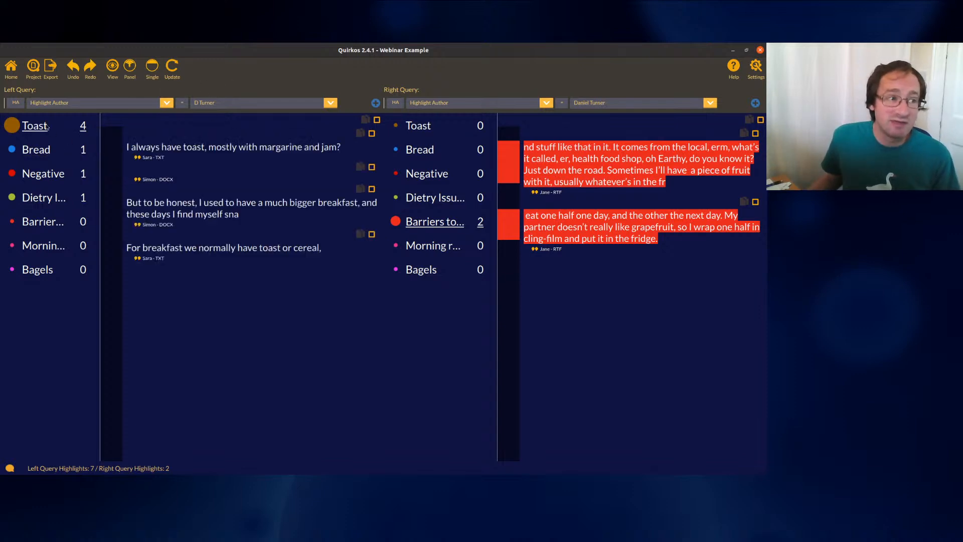
{"action": "left_click", "coordinate": [41, 222]}
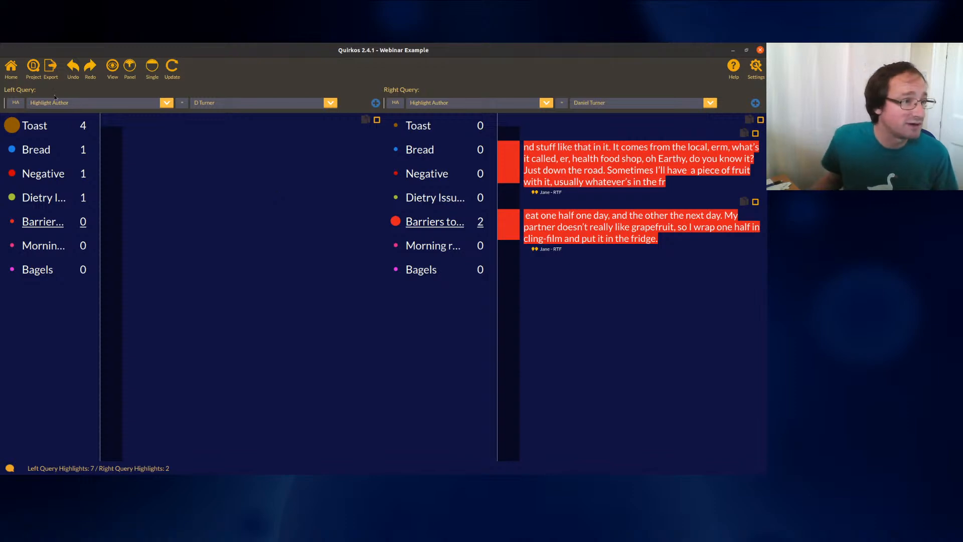
{"action": "left_click", "coordinate": [11, 67]}
{"action": "left_click", "coordinate": [50, 66]}
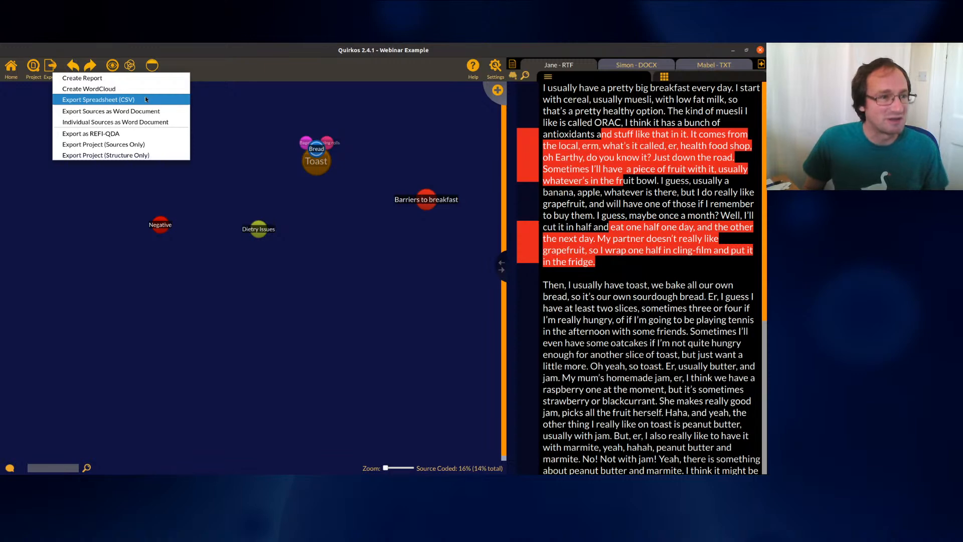
Dismiss the Export menu, revisit the author comparison query, then return to the Home canvas
{"action": "left_click", "coordinate": [324, 241]}
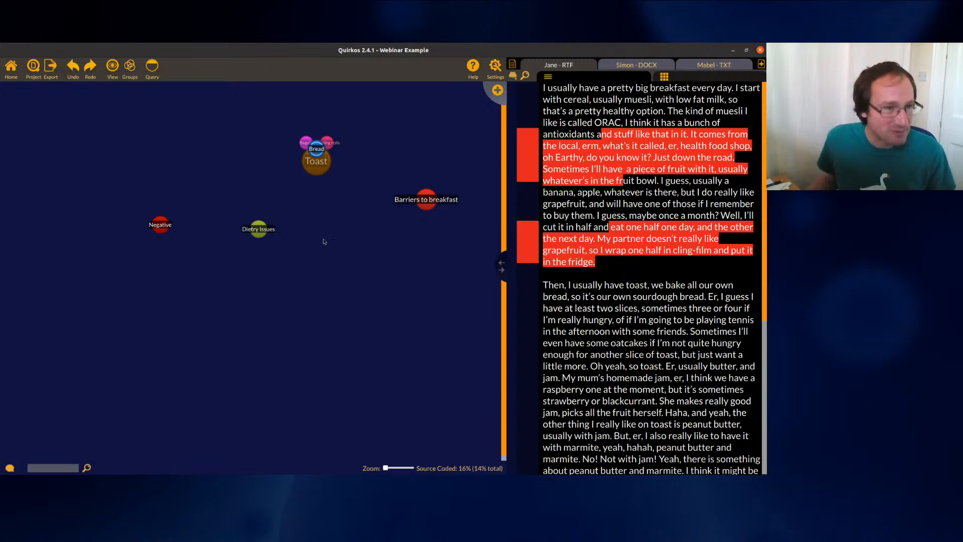
{"action": "left_click", "coordinate": [152, 66]}
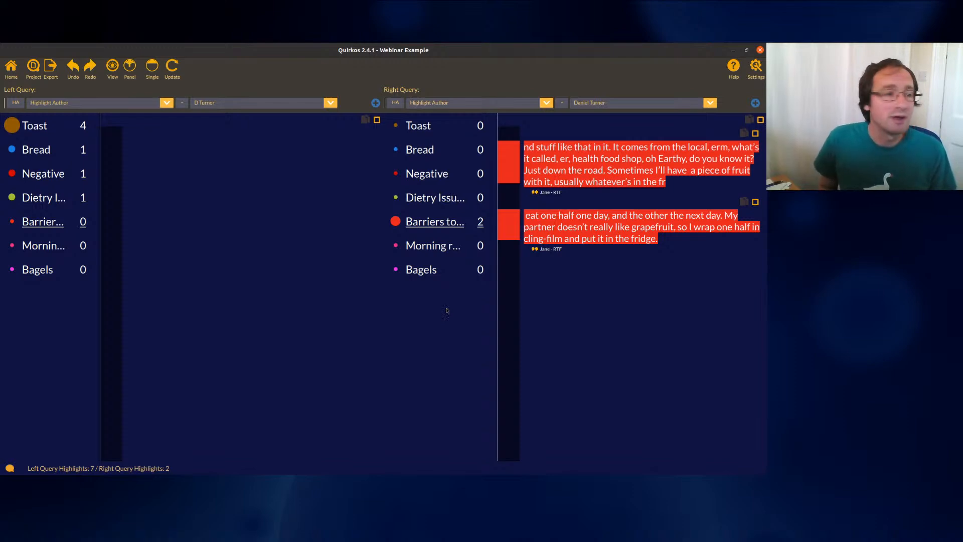
{"action": "left_click", "coordinate": [9, 68]}
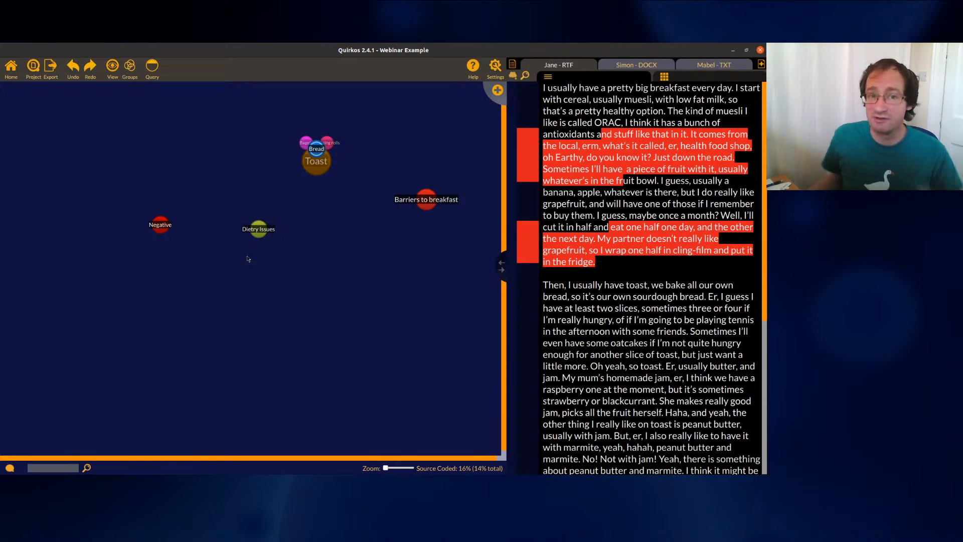
Show the Simon DOCX transcript and post 'Please code simon's source' in the project chat
{"action": "left_click", "coordinate": [653, 66]}
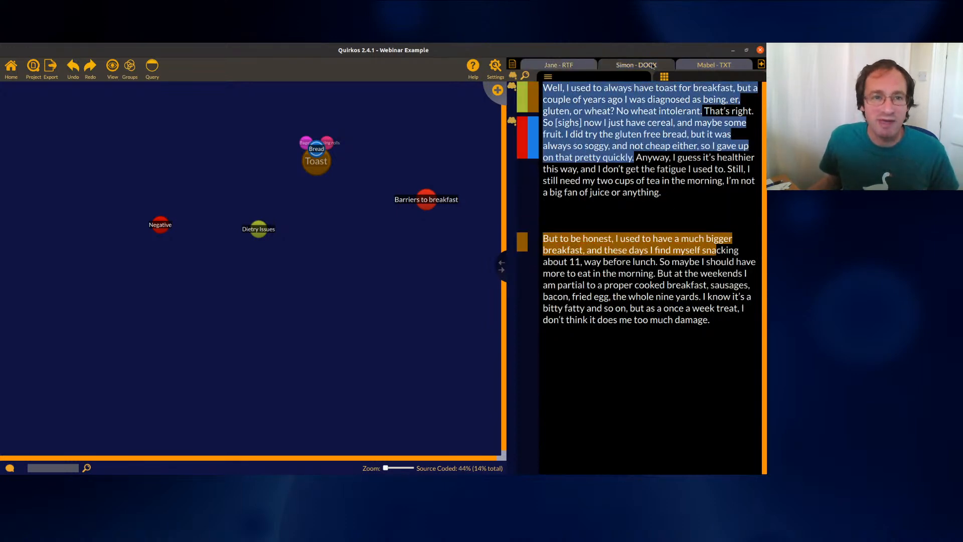
{"action": "left_click", "coordinate": [9, 468]}
{"action": "left_click", "coordinate": [92, 459]}
{"action": "type", "text": "Please code simon's source"}
{"action": "key", "text": "Return"}
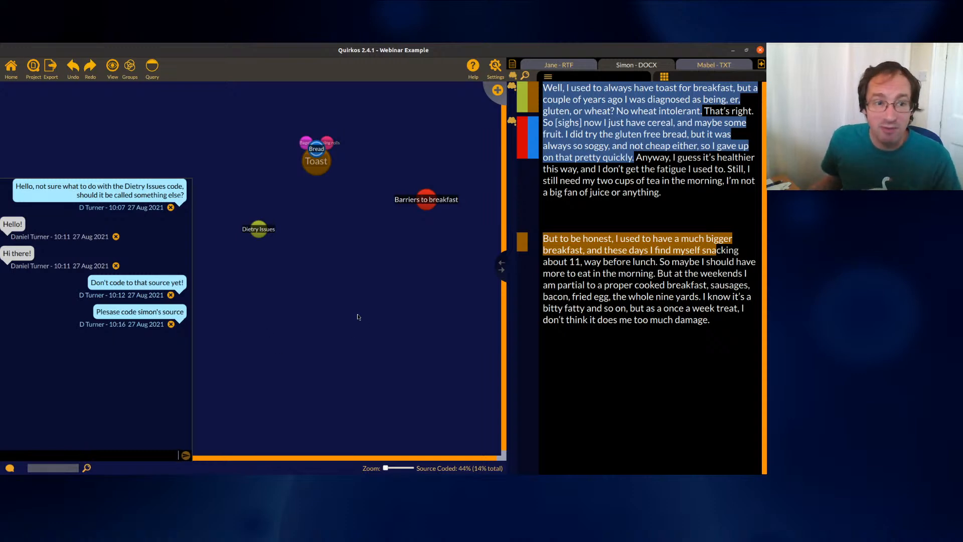
{"action": "right_click", "coordinate": [426, 199]}
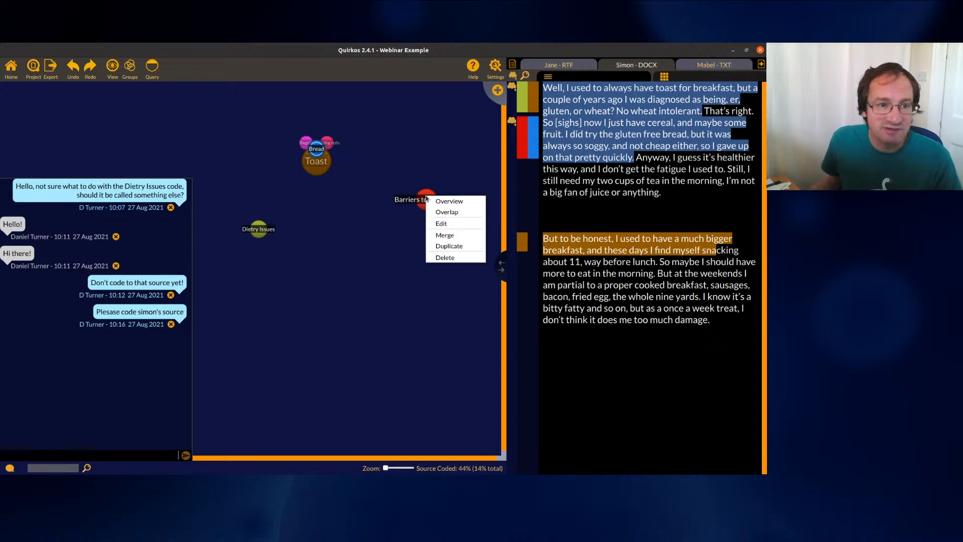
Save a Barriers to breakfast description: things stopping people having breakfast (eg time, family, stress)
{"action": "left_click", "coordinate": [440, 224]}
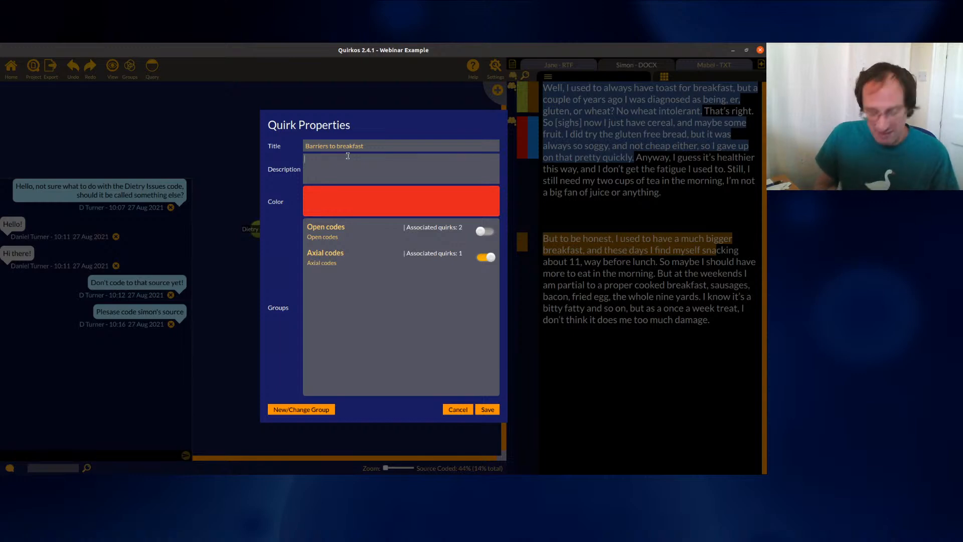
{"action": "type", "text": "An"}
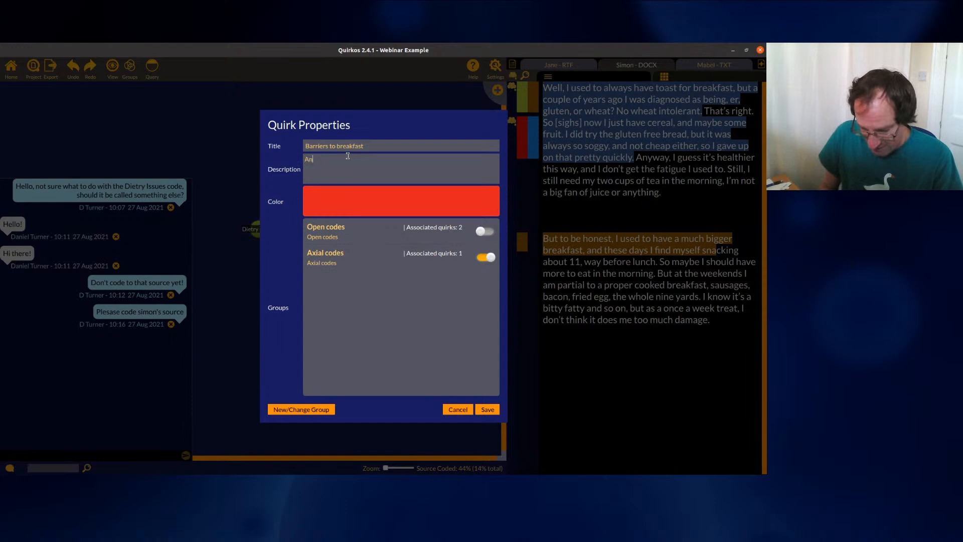
{"action": "type", "text": "ytime that peo"}
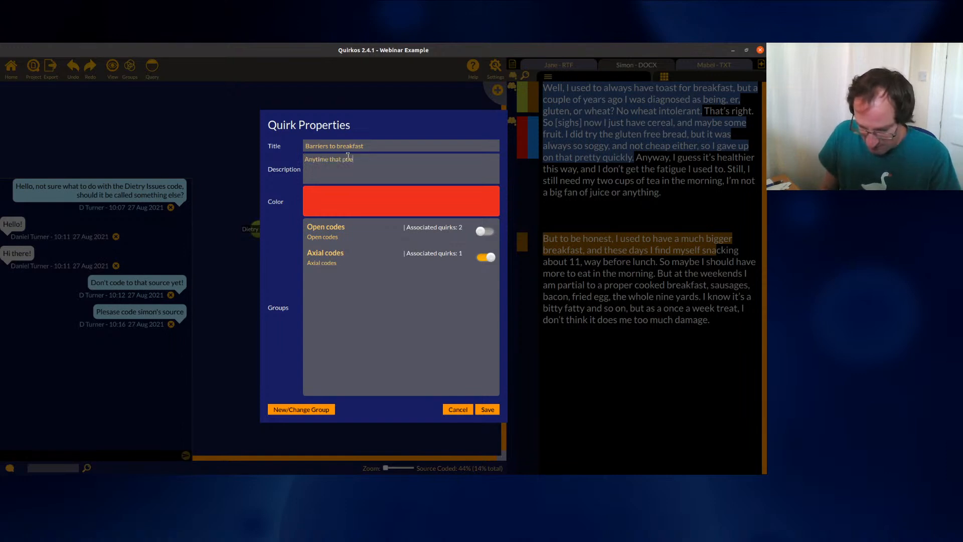
{"action": "type", "text": "ple have something that stops them ha"}
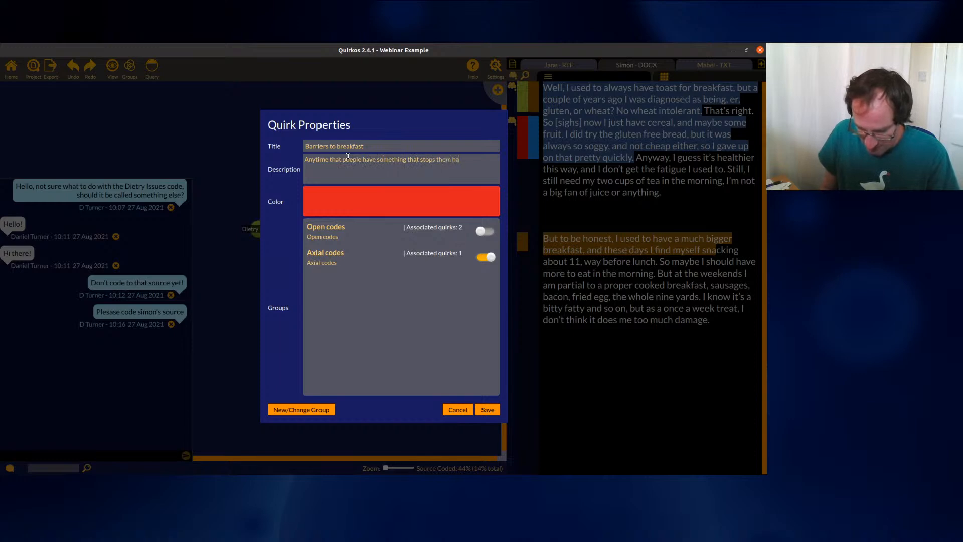
{"action": "type", "text": "ving breakfast "}
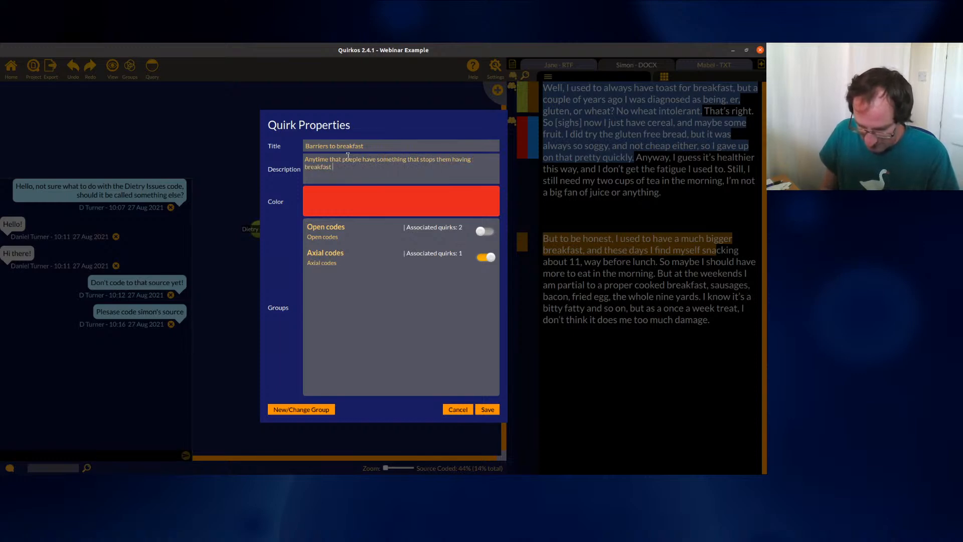
{"action": "type", "text": "(eg time, family"}
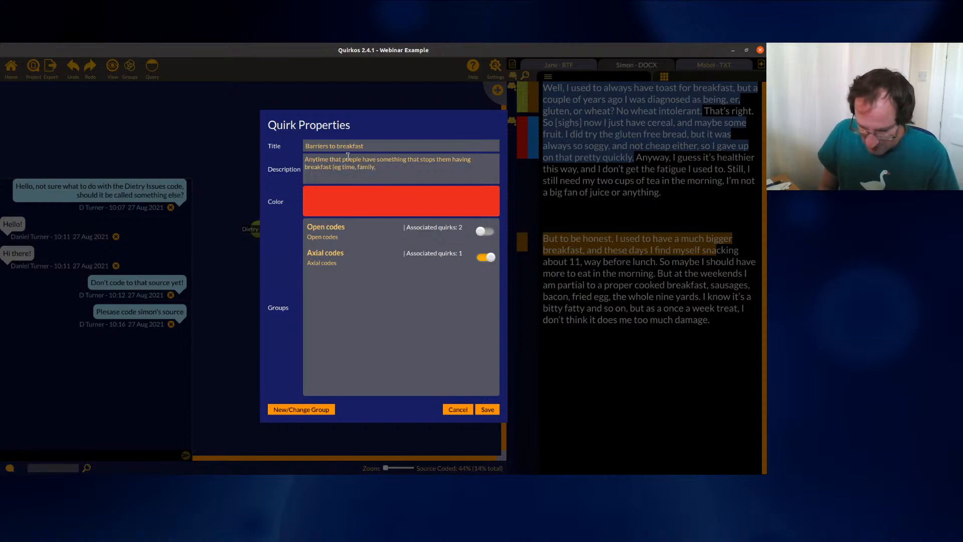
{"action": "type", "text": ", stress)"}
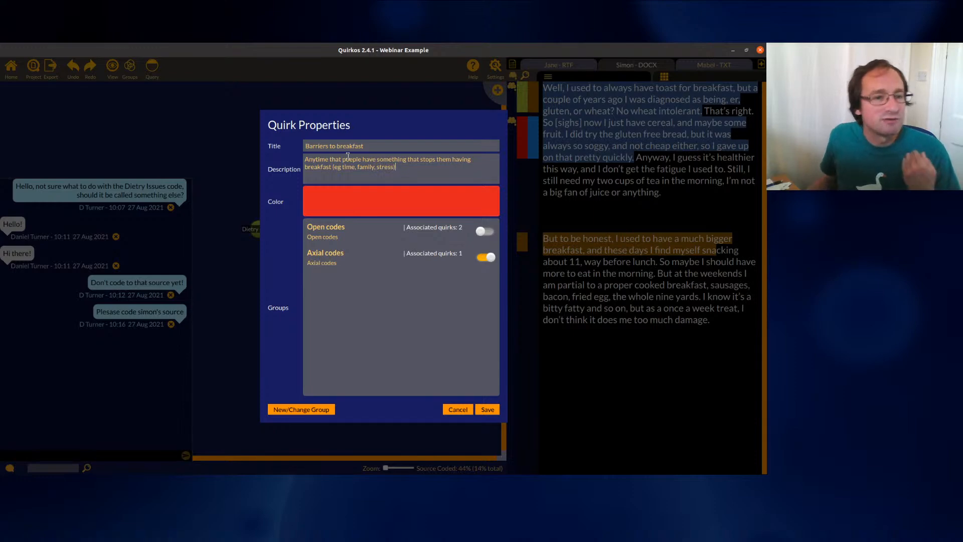
{"action": "left_click", "coordinate": [487, 409]}
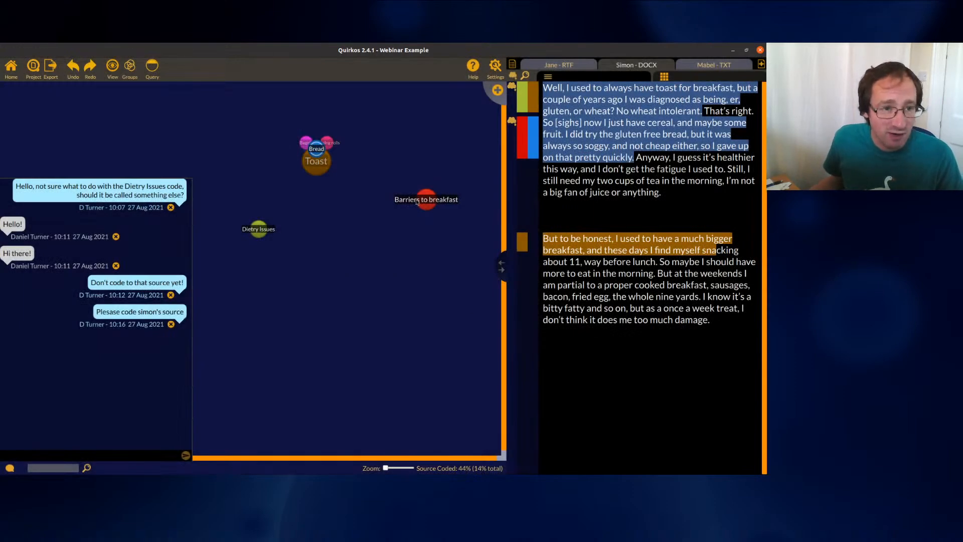
{"action": "mouse_move", "coordinate": [421, 202]}
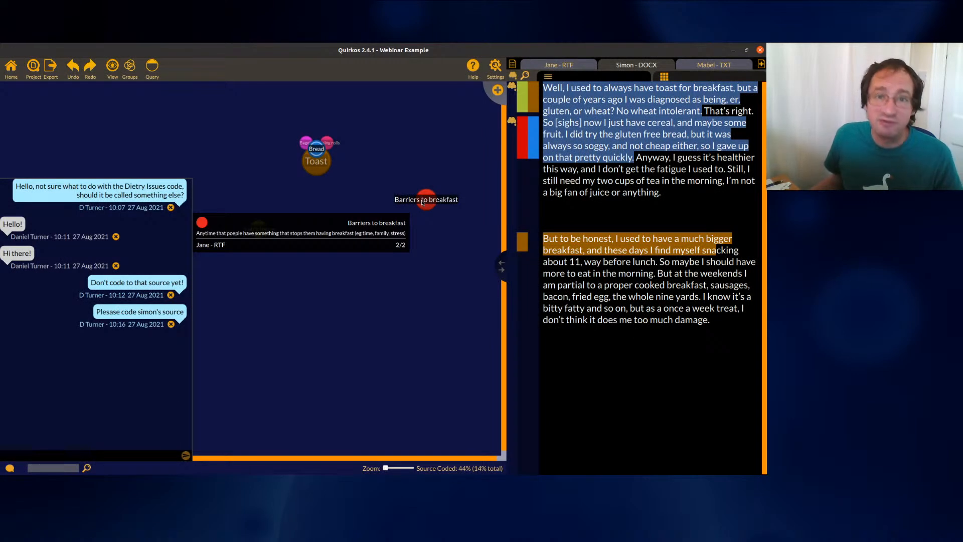
{"action": "right_click", "coordinate": [423, 202]}
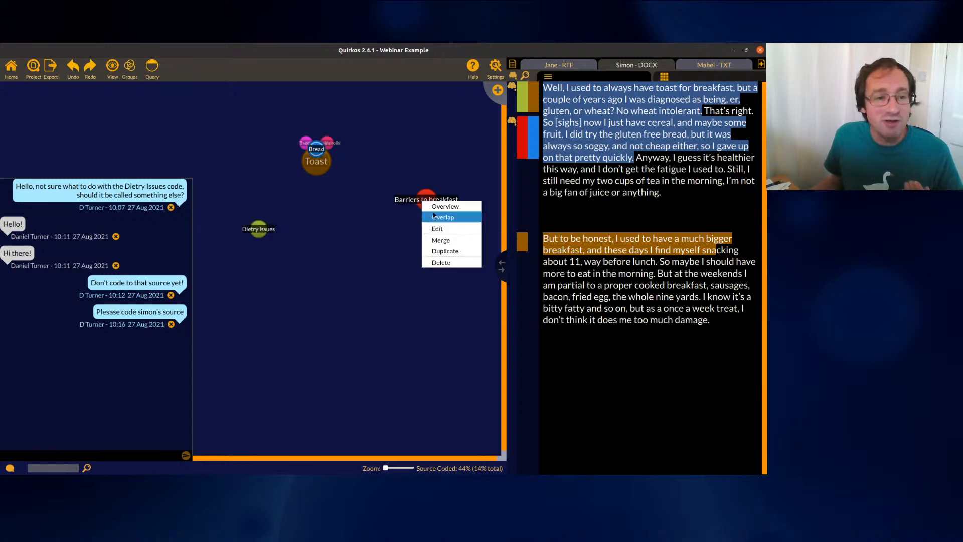
{"action": "left_click", "coordinate": [444, 225]}
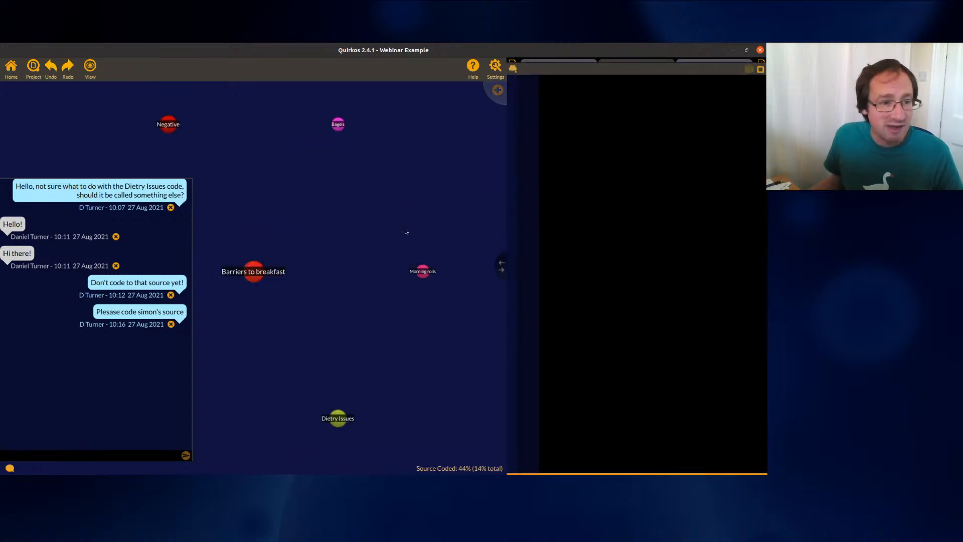
{"action": "left_click", "coordinate": [11, 66]}
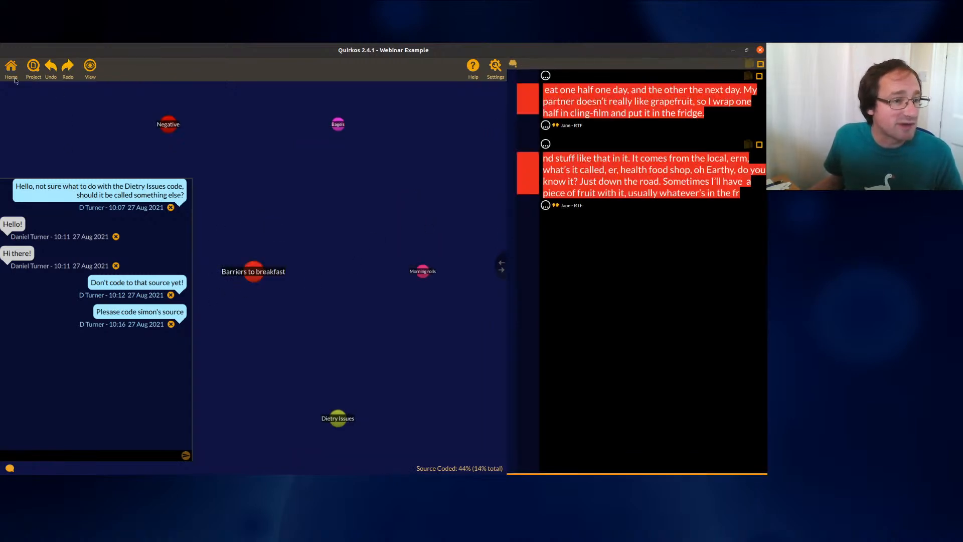
{"action": "right_click", "coordinate": [428, 200]}
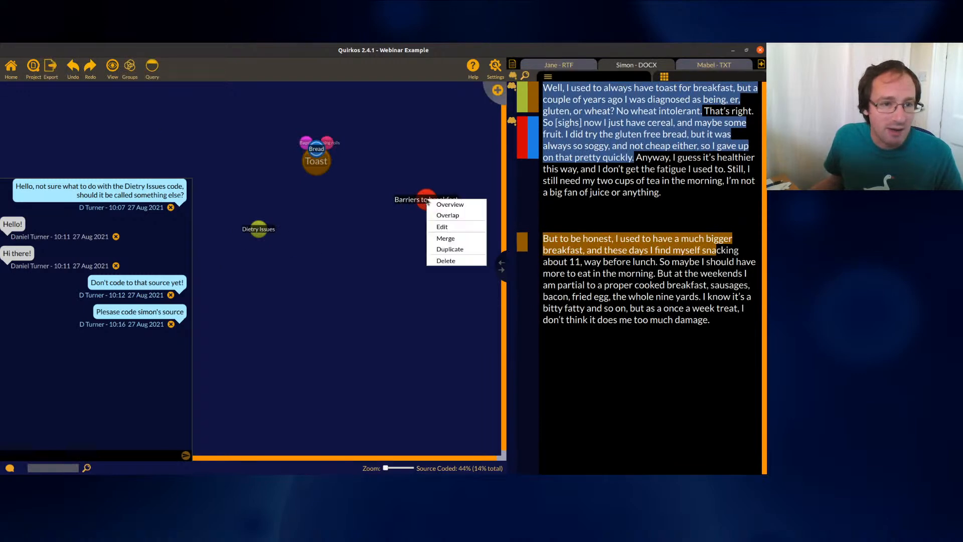
{"action": "left_click", "coordinate": [454, 226]}
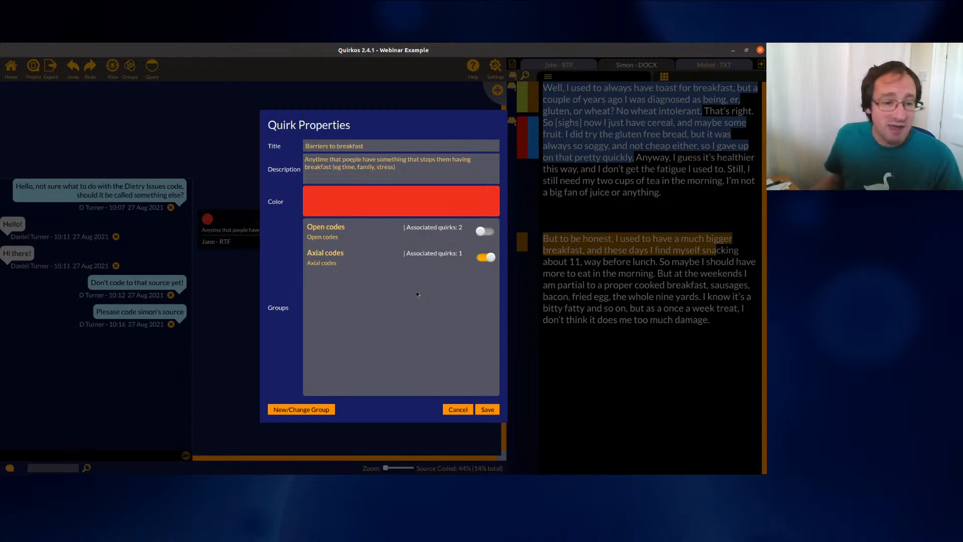
{"action": "left_click", "coordinate": [466, 409]}
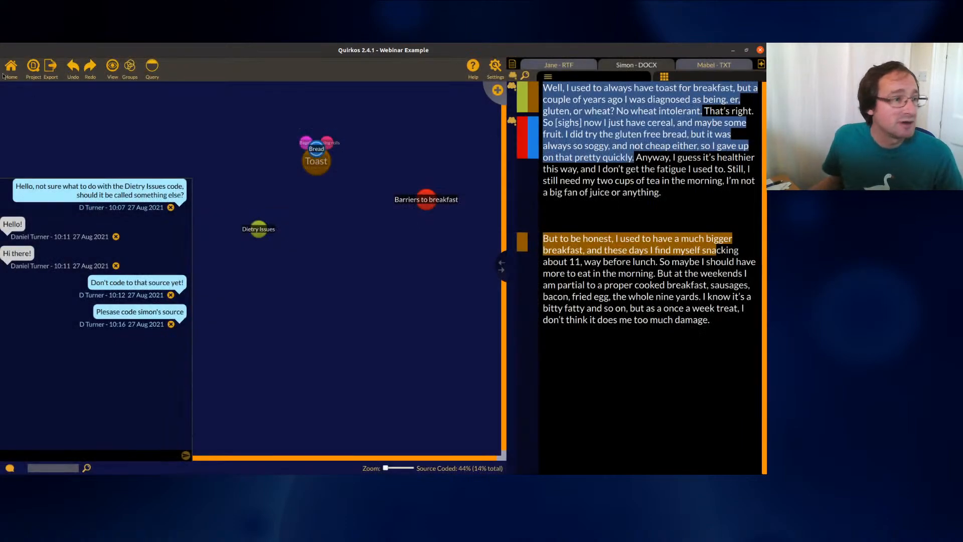
{"action": "left_click", "coordinate": [50, 73]}
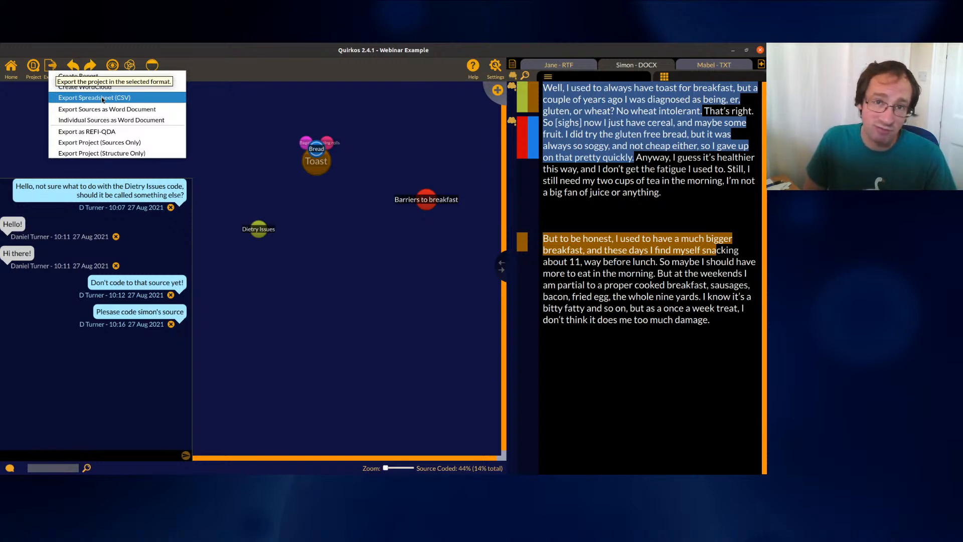
Dismiss the export menu, add orange code 'New code about breakfast' and place it below Barriers to breakfast
{"action": "left_click", "coordinate": [478, 211]}
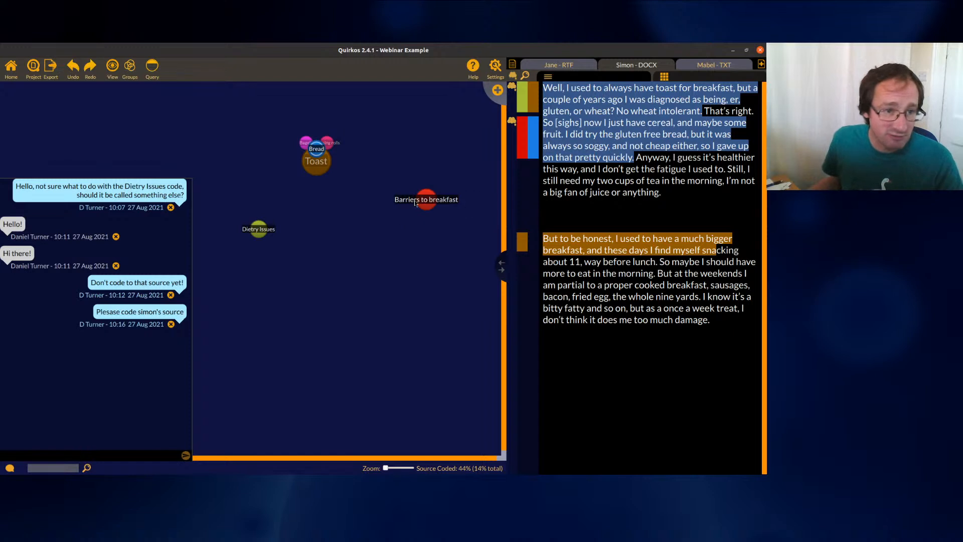
{"action": "mouse_move", "coordinate": [425, 204]}
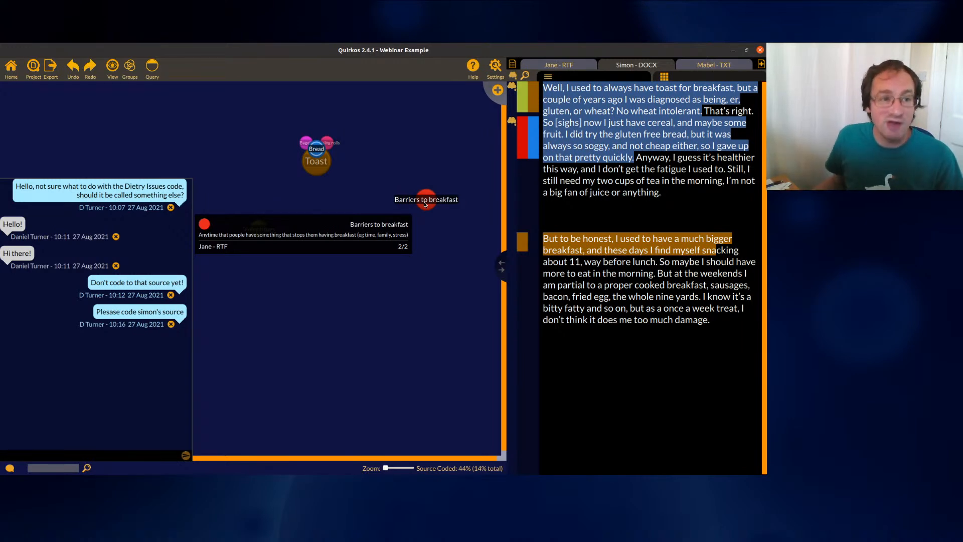
{"action": "left_click", "coordinate": [497, 90]}
{"action": "type", "text": "New code about breakfast"}
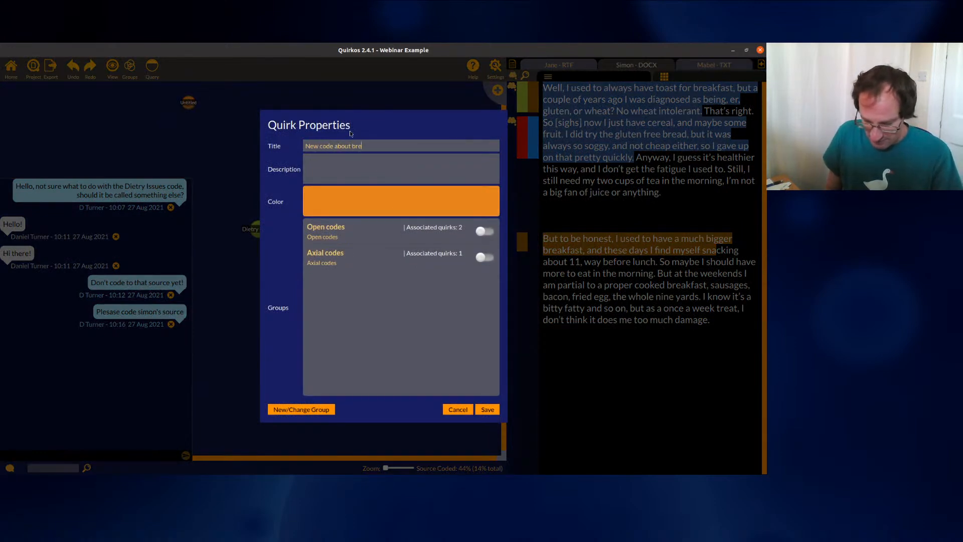
{"action": "left_click", "coordinate": [489, 410]}
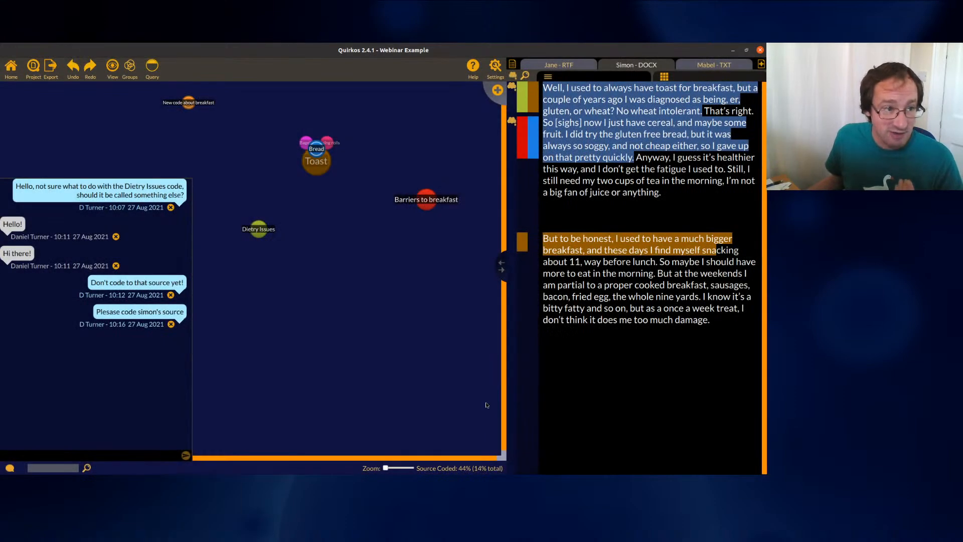
{"action": "left_click_drag", "start_coordinate": [189, 104], "coordinate": [394, 279]}
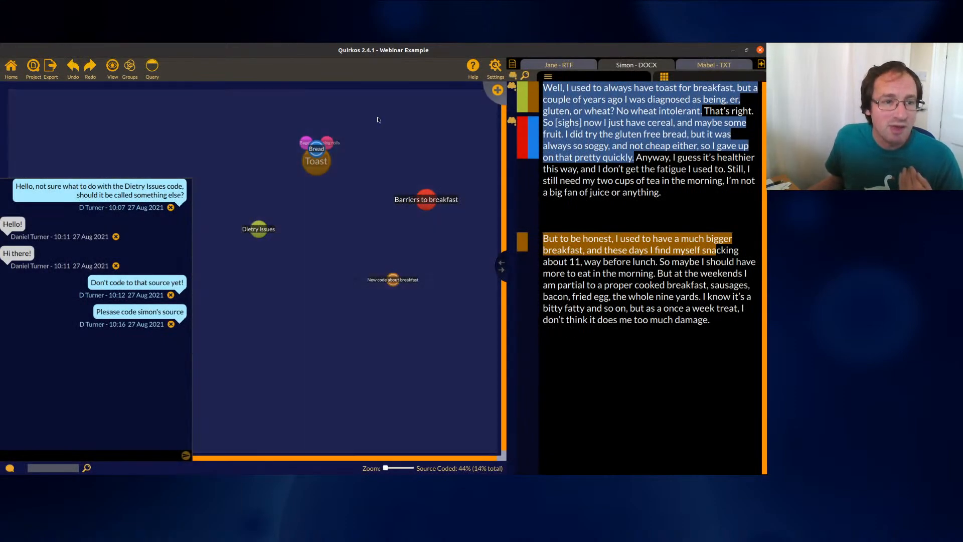
Retitle 'New code about breakfast' as 'Stopping breakfast' in its properties and save
{"action": "right_click", "coordinate": [391, 276]}
{"action": "left_click", "coordinate": [404, 293]}
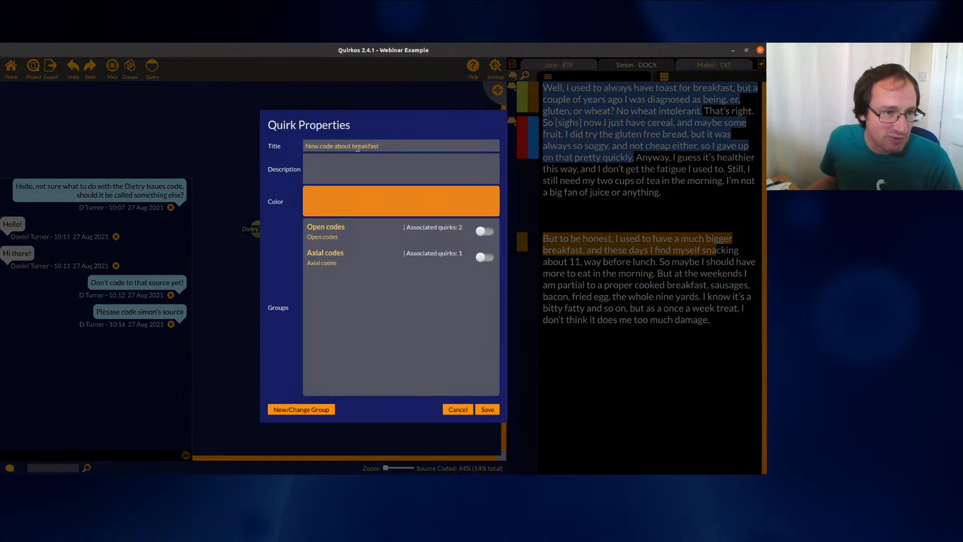
{"action": "left_click_drag", "start_coordinate": [381, 146], "coordinate": [280, 131]}
{"action": "type", "text": "Sto"}
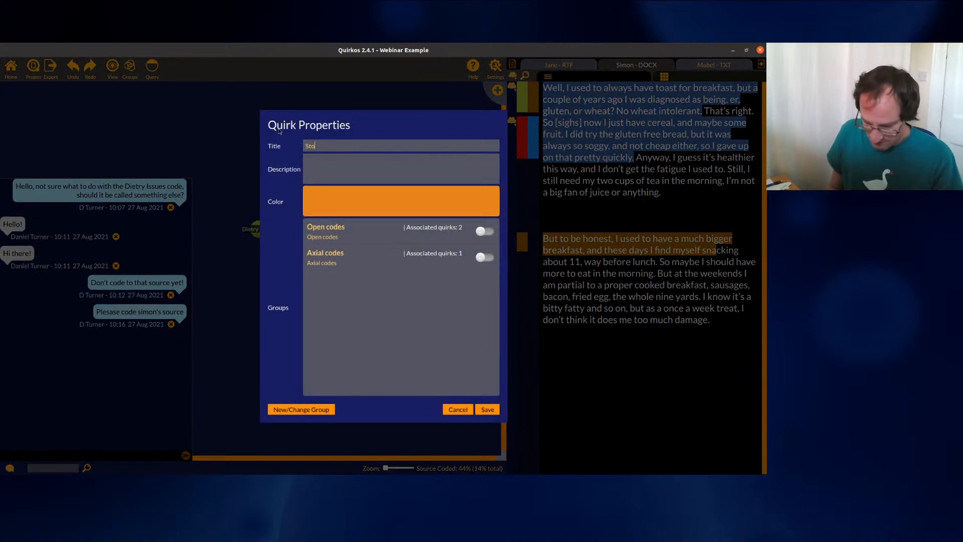
{"action": "type", "text": "pping breakfast"}
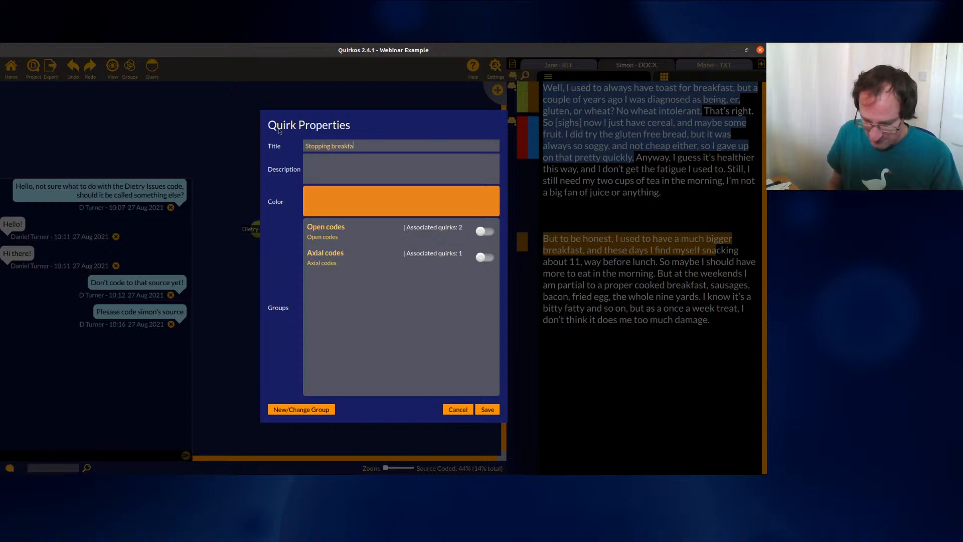
{"action": "left_click", "coordinate": [488, 409]}
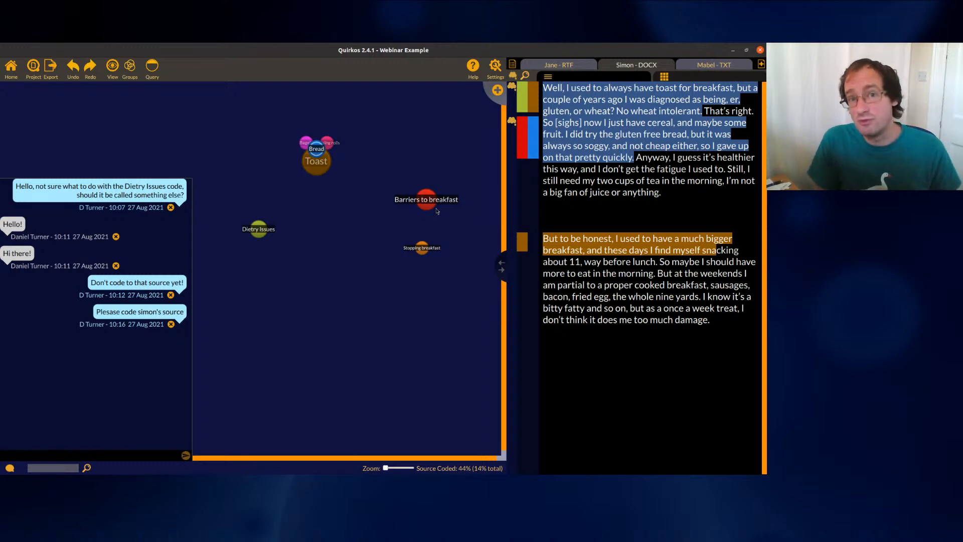
{"action": "mouse_move", "coordinate": [438, 212]}
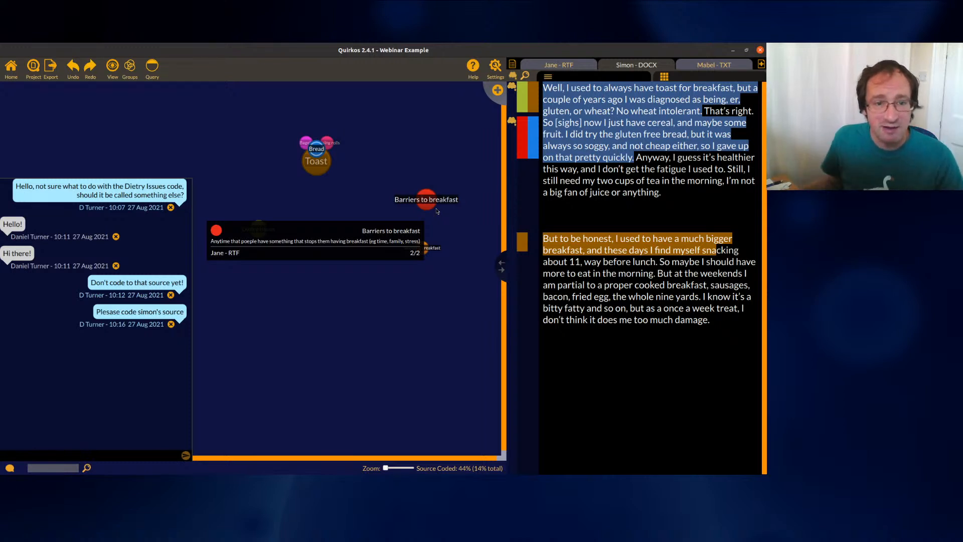
Code the passage's final sentences to Stopping breakfast, then merge it into Barriers to breakfast without the '(merged)' suffix
{"action": "left_click_drag", "start_coordinate": [722, 321], "coordinate": [422, 248]}
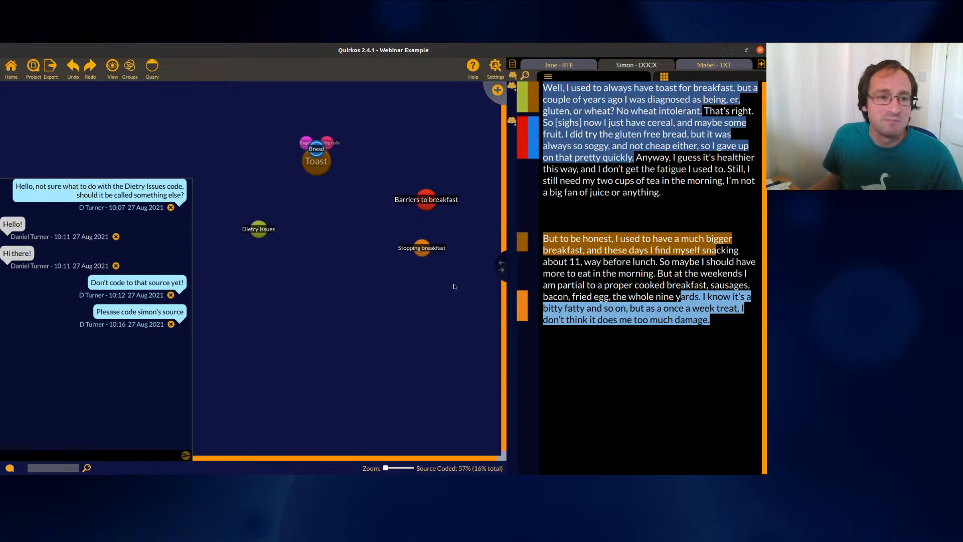
{"action": "right_click", "coordinate": [425, 249]}
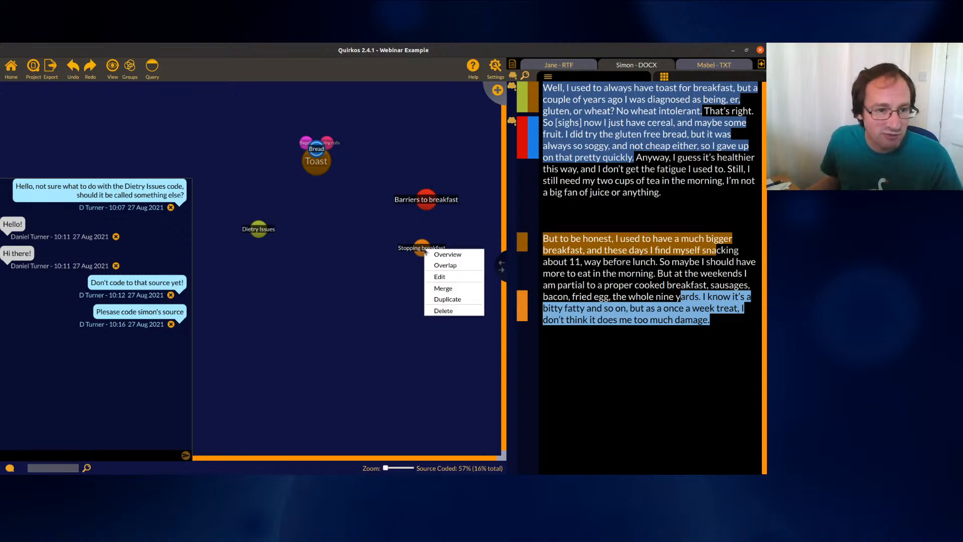
{"action": "left_click", "coordinate": [445, 288]}
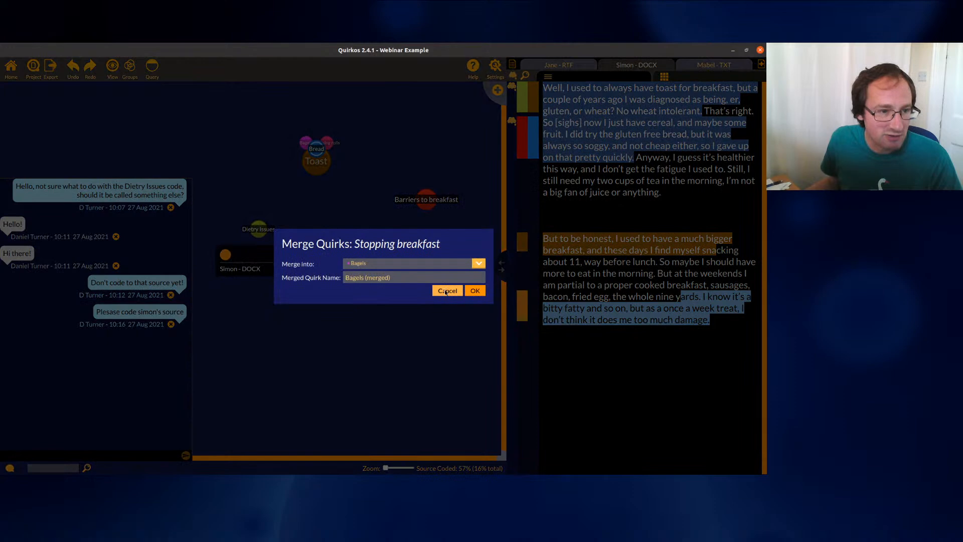
{"action": "left_click", "coordinate": [479, 265]}
{"action": "left_click", "coordinate": [454, 284]}
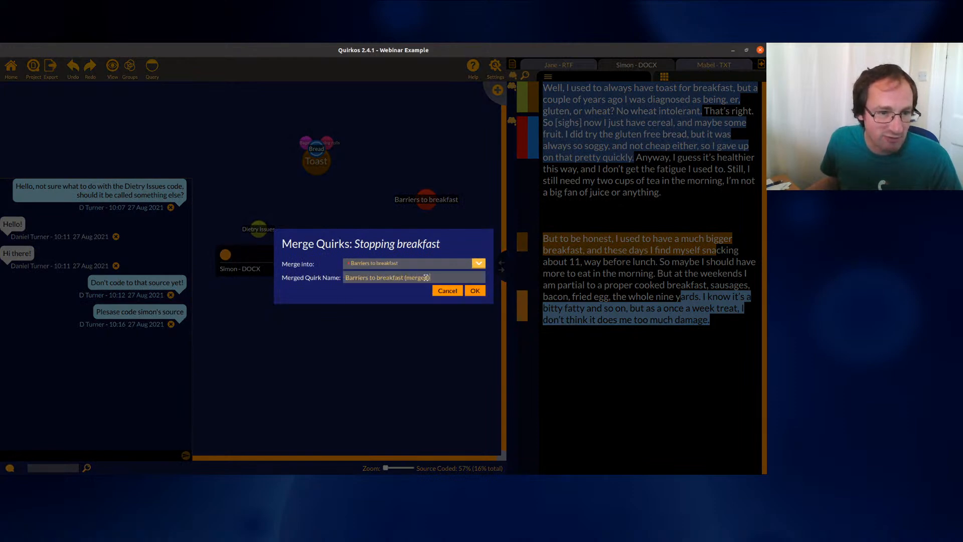
{"action": "left_click_drag", "start_coordinate": [431, 277], "coordinate": [405, 278]}
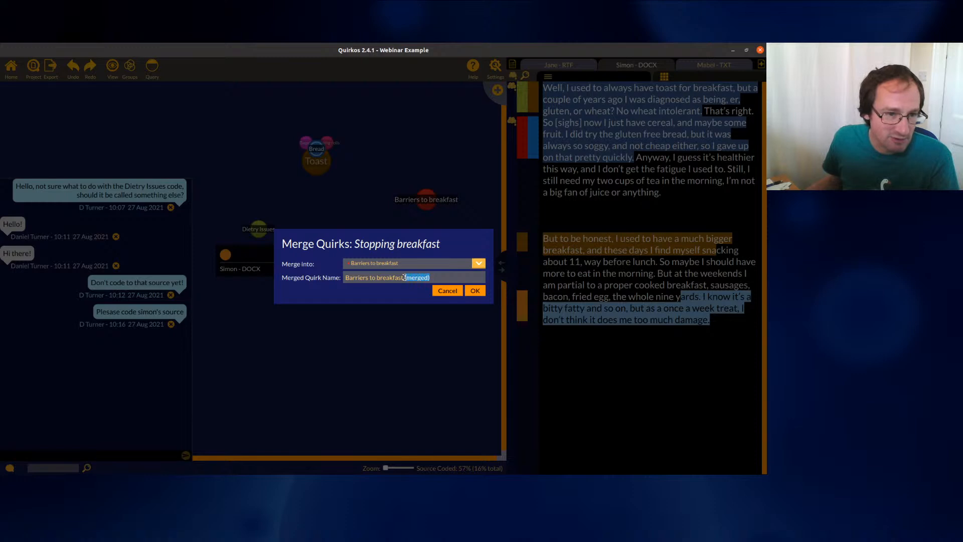
{"action": "key", "text": "BackSpace"}
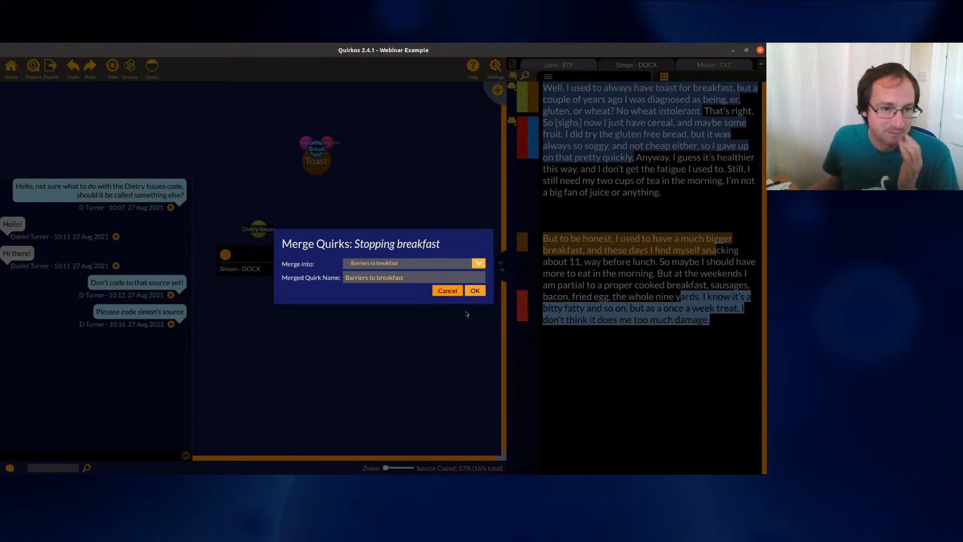
{"action": "key", "text": "Return"}
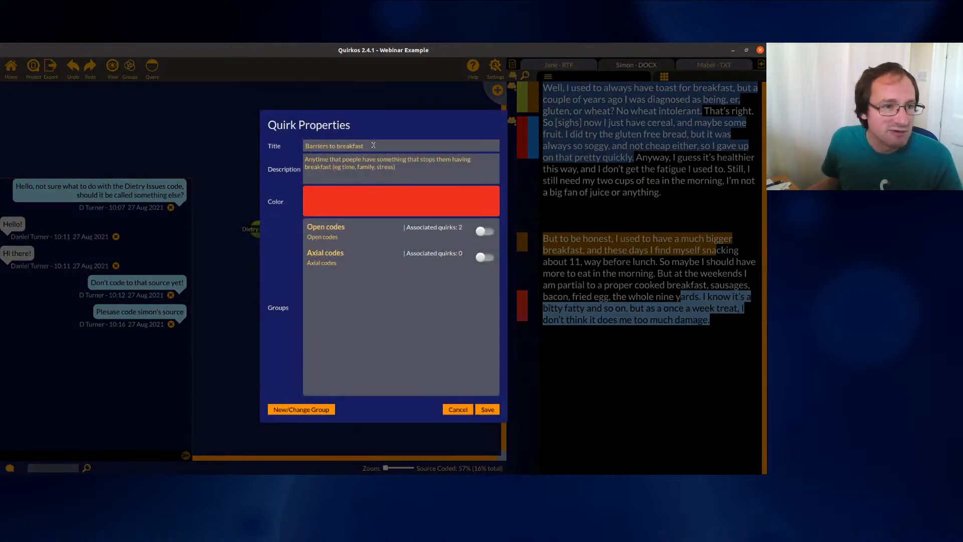
{"action": "left_click", "coordinate": [487, 410]}
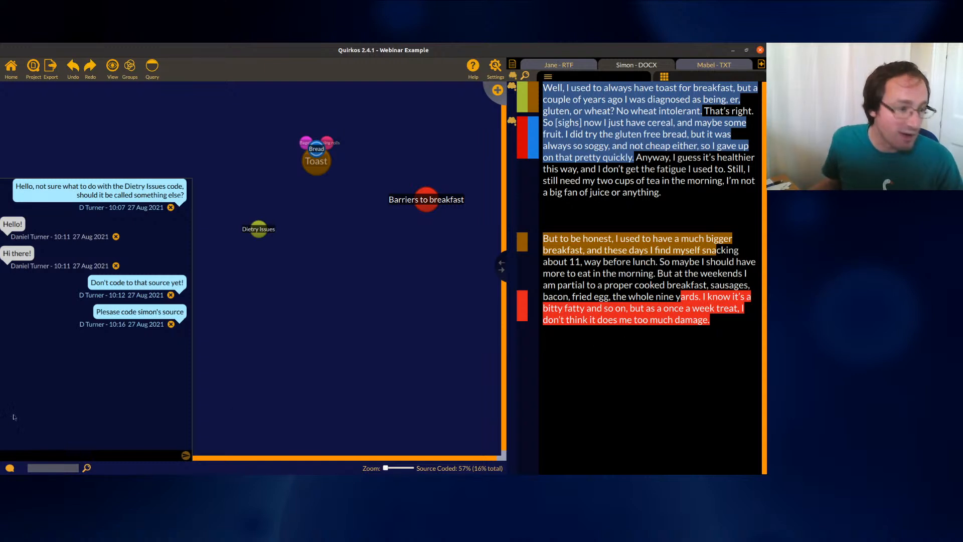
Close the chat messages panel and show the Export options list
{"action": "left_click", "coordinate": [11, 468]}
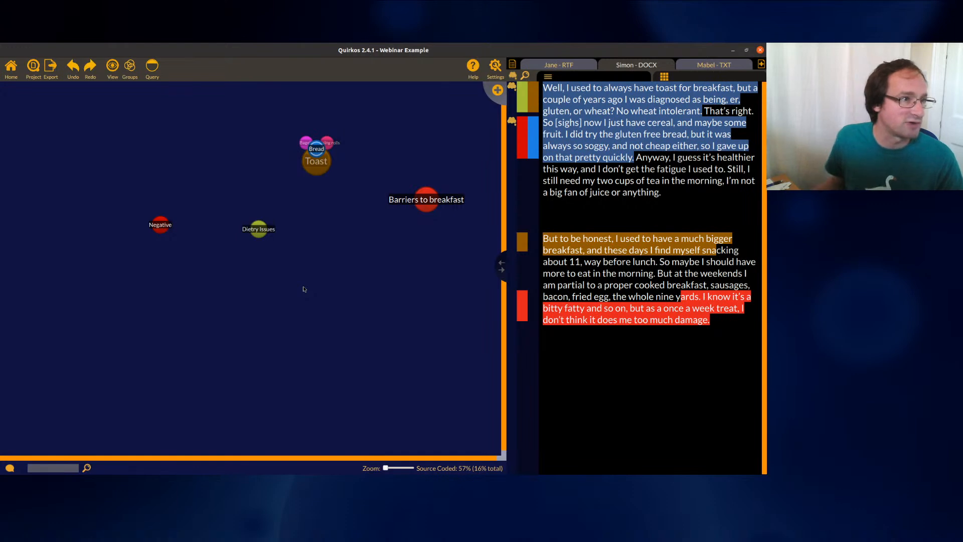
{"action": "left_click", "coordinate": [50, 66]}
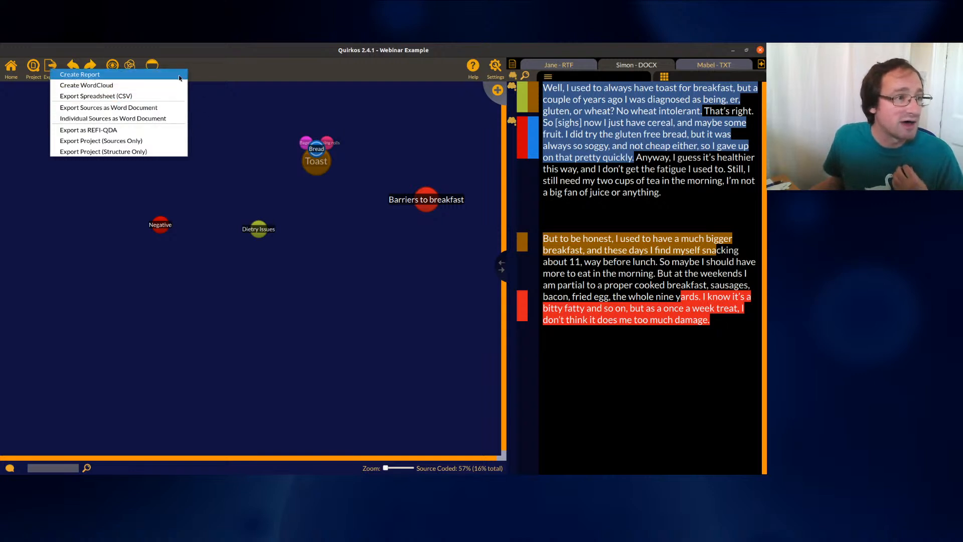
Dismiss the Export menu without exporting, leaving the canvas beside Jane's transcript
{"action": "left_click", "coordinate": [243, 145]}
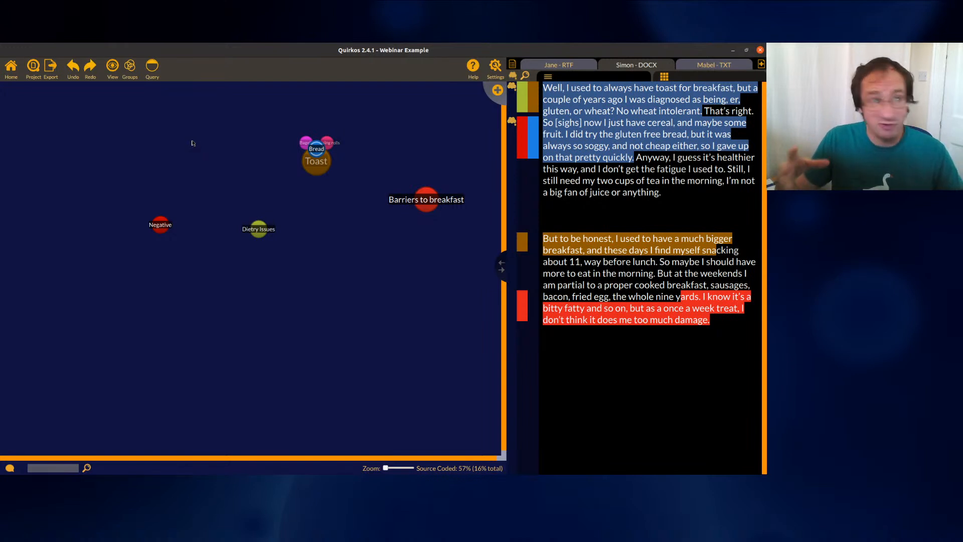
Start saving the project under a new name, then cancel without saving
{"action": "left_click", "coordinate": [33, 67]}
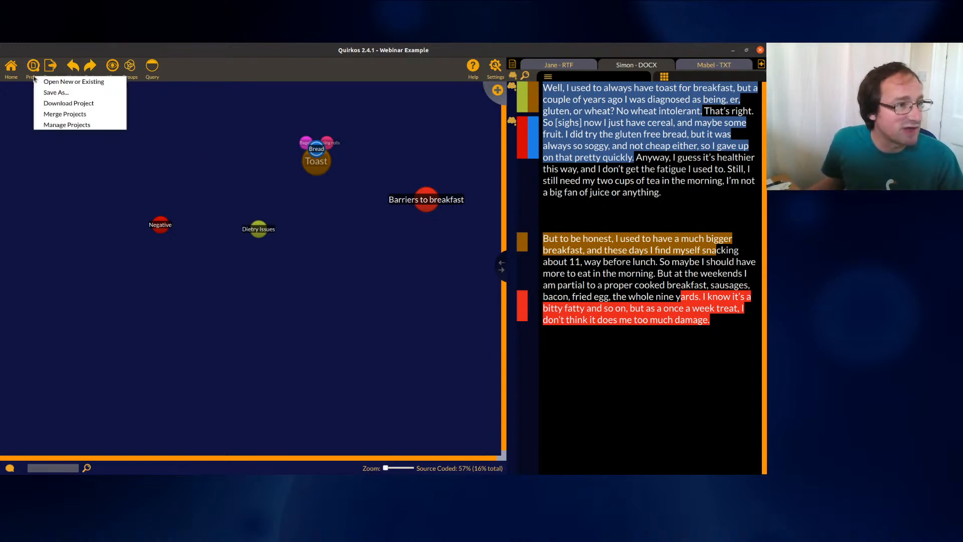
{"action": "left_click", "coordinate": [56, 93]}
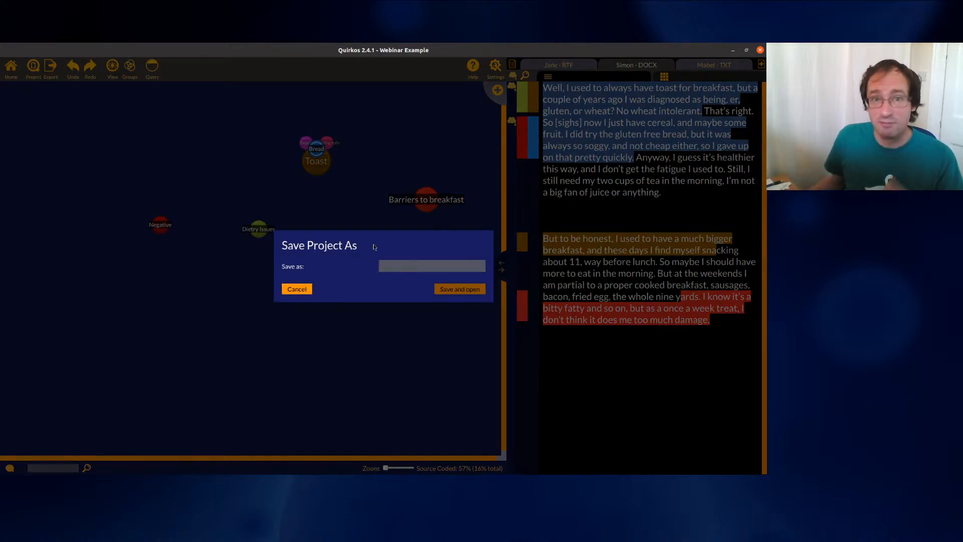
{"action": "left_click", "coordinate": [297, 289]}
Download the project to Documents as 'exported example project from webinar.qrk'
{"action": "left_click", "coordinate": [37, 71]}
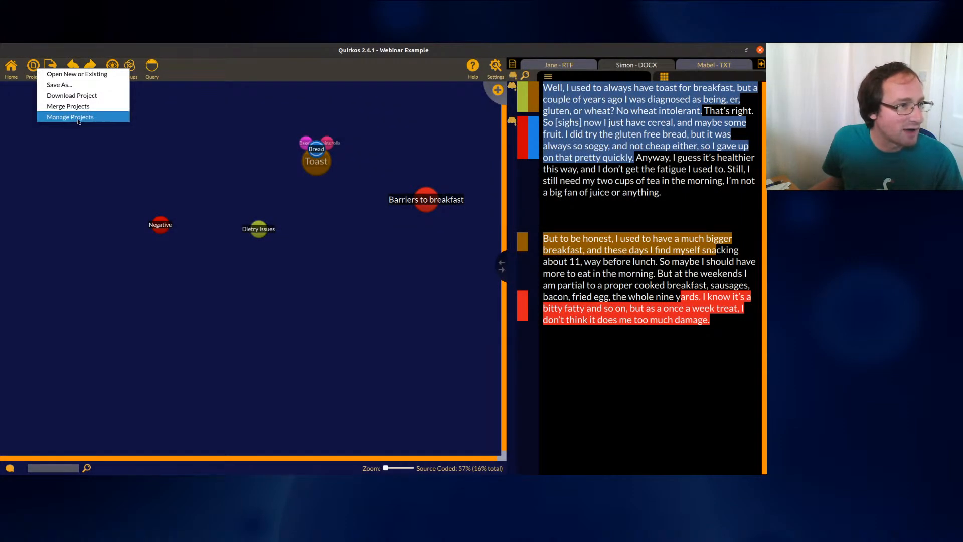
{"action": "left_click", "coordinate": [77, 98]}
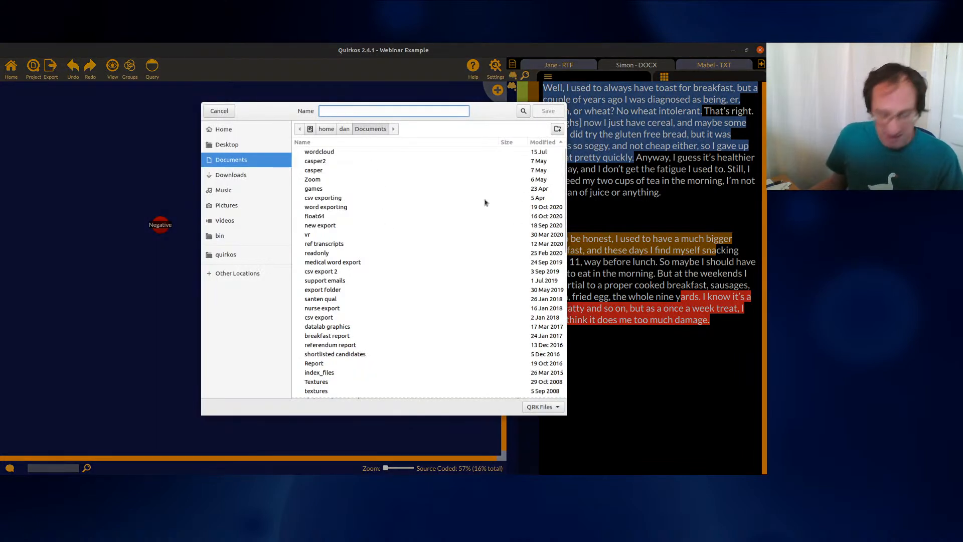
{"action": "type", "text": "exported "}
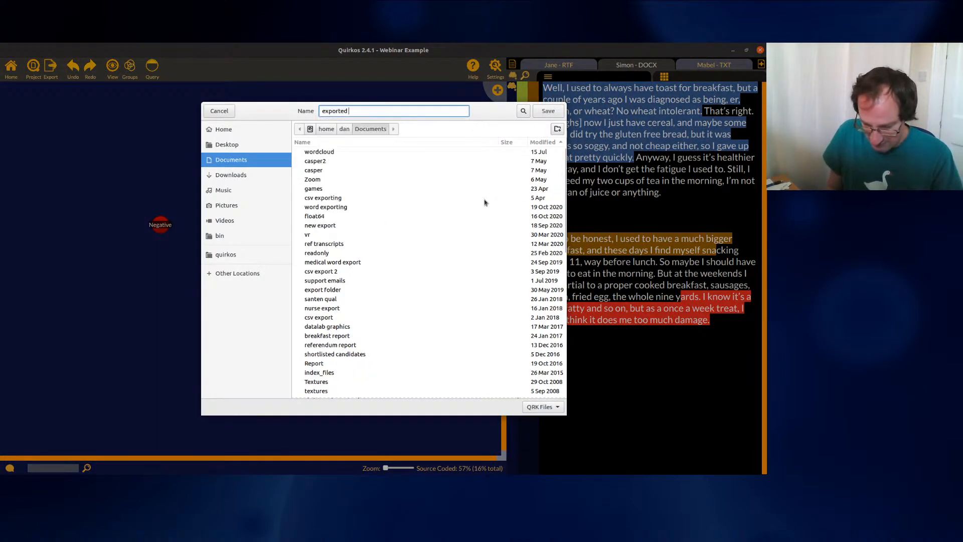
{"action": "type", "text": "example"}
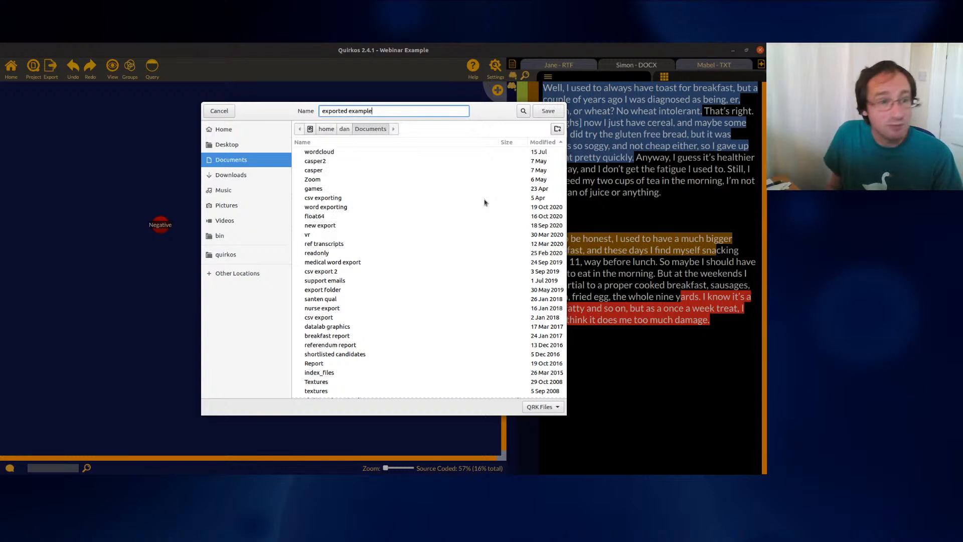
{"action": "type", "text": " project from"}
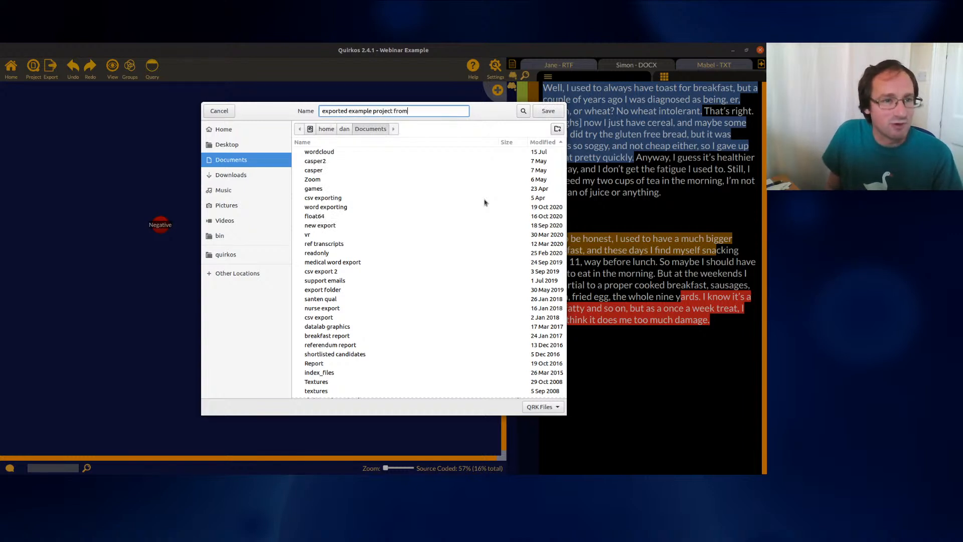
{"action": "type", "text": " webinar.qrk"}
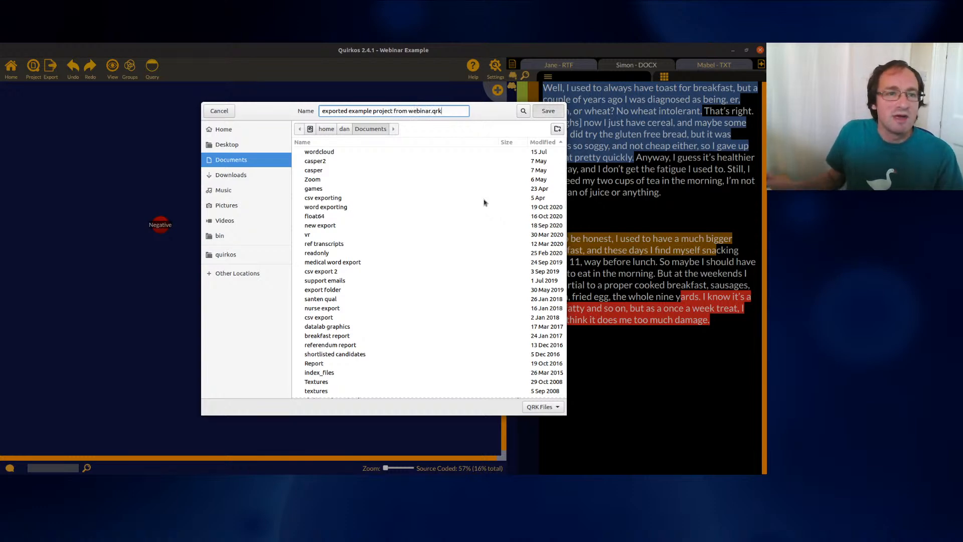
{"action": "key", "text": "Return"}
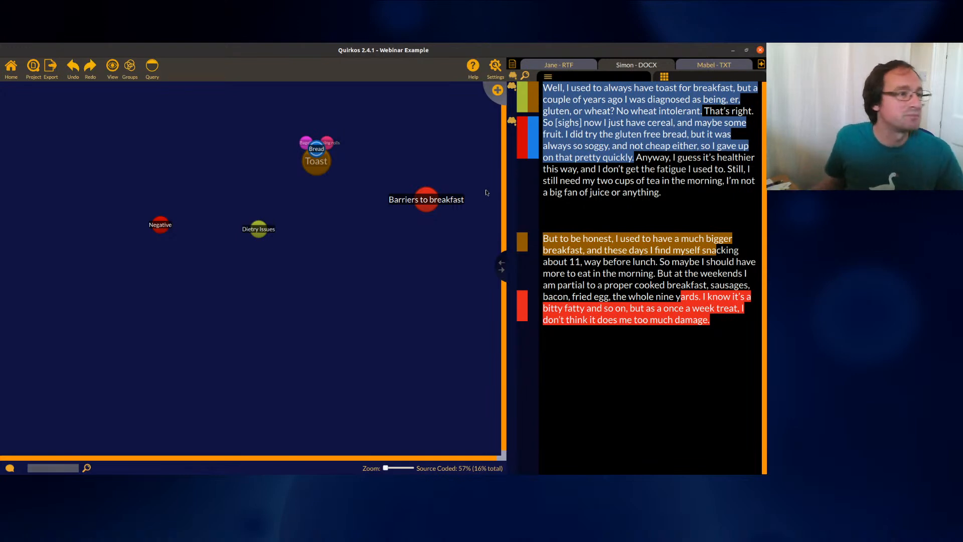
Try merging the Survey import project into Webinar Example
{"action": "left_click", "coordinate": [37, 76]}
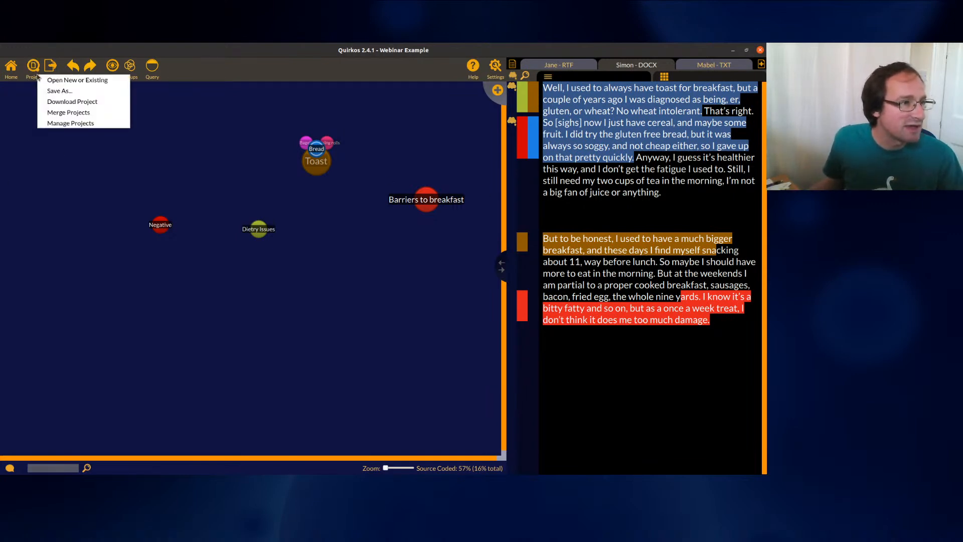
{"action": "left_click", "coordinate": [79, 112]}
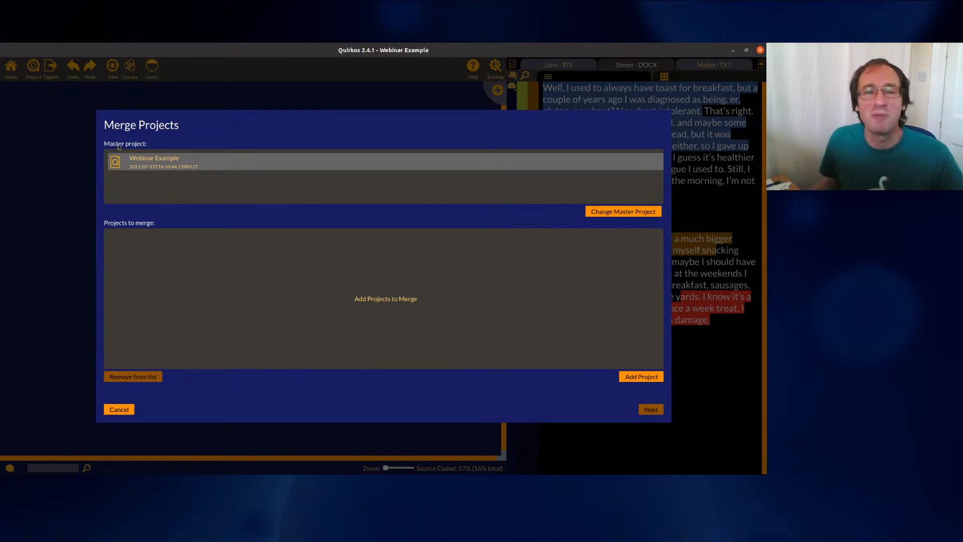
{"action": "left_click", "coordinate": [632, 382]}
{"action": "scroll", "coordinate": [320, 241], "scroll_direction": "down", "scroll_amount": 3}
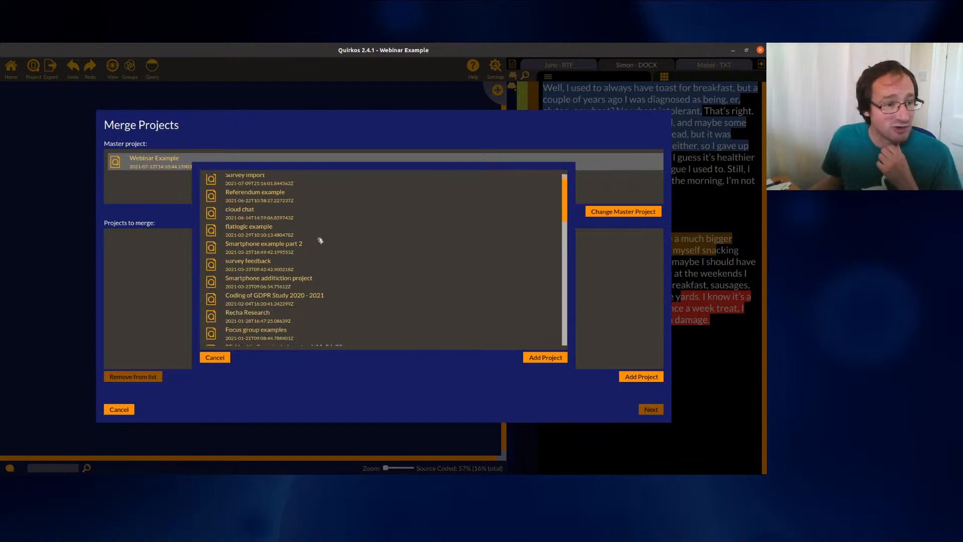
{"action": "scroll", "coordinate": [344, 279], "scroll_direction": "up", "scroll_amount": 3}
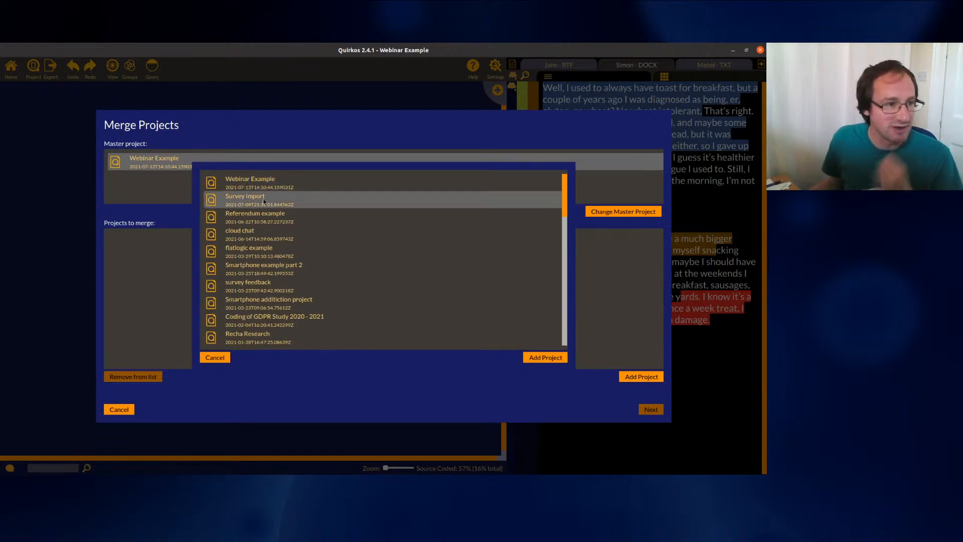
{"action": "double_click", "coordinate": [266, 203]}
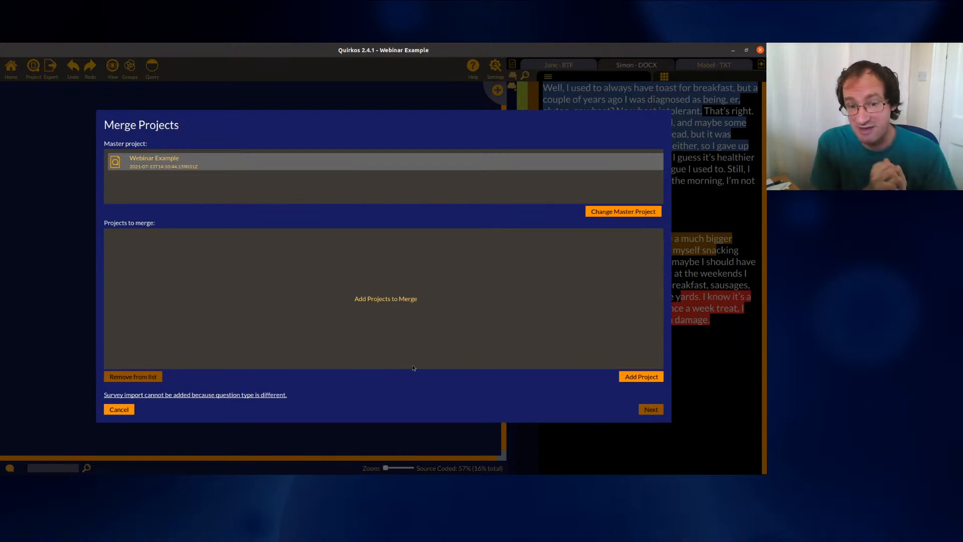
Cancel the refused merge and minimise Quirkos to reveal the Quirkos Demo slide
{"action": "left_click", "coordinate": [130, 409]}
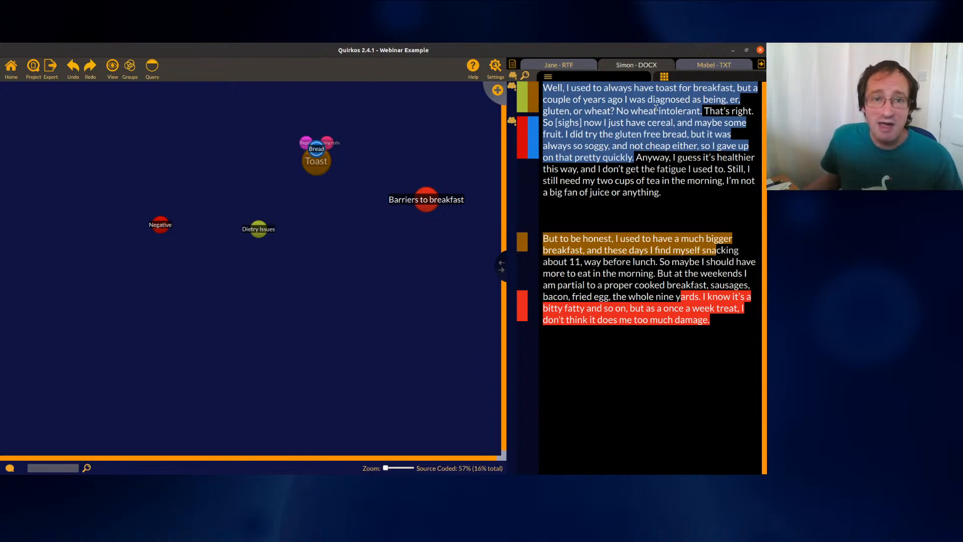
{"action": "left_click", "coordinate": [733, 50]}
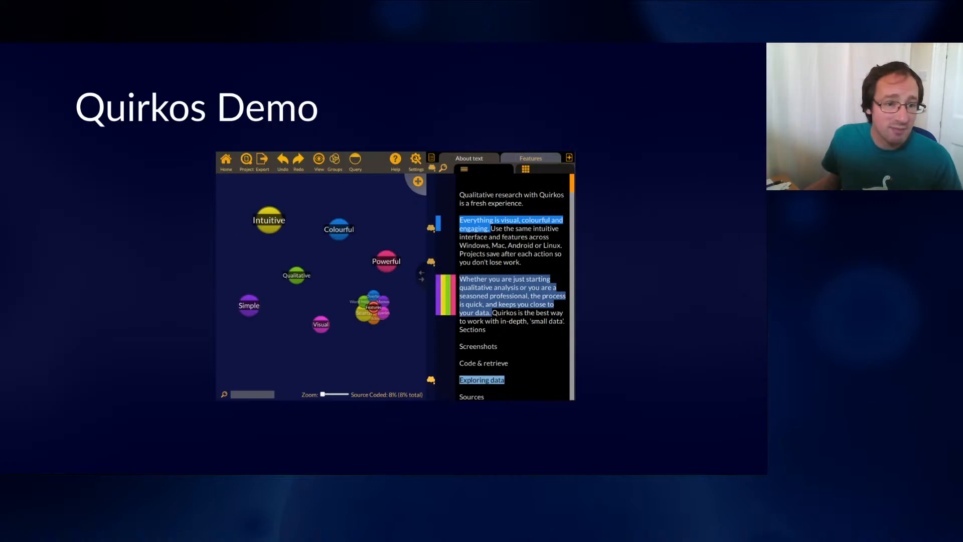